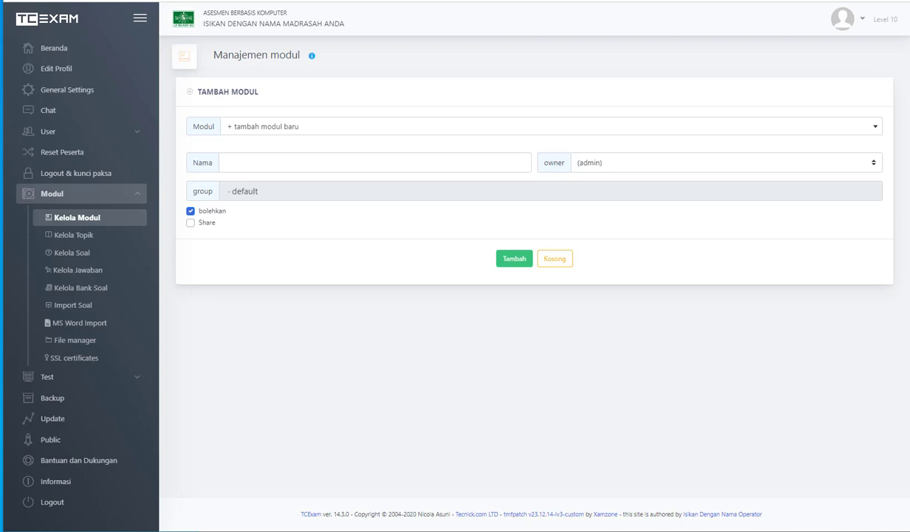
# Switch to the Word question document and examine its multiple-choice, short essay, ordering and multiple-answer question formats
pyautogui.hotkey('alt', 'Tab')
pyautogui.scroll(-1, 625, 353)
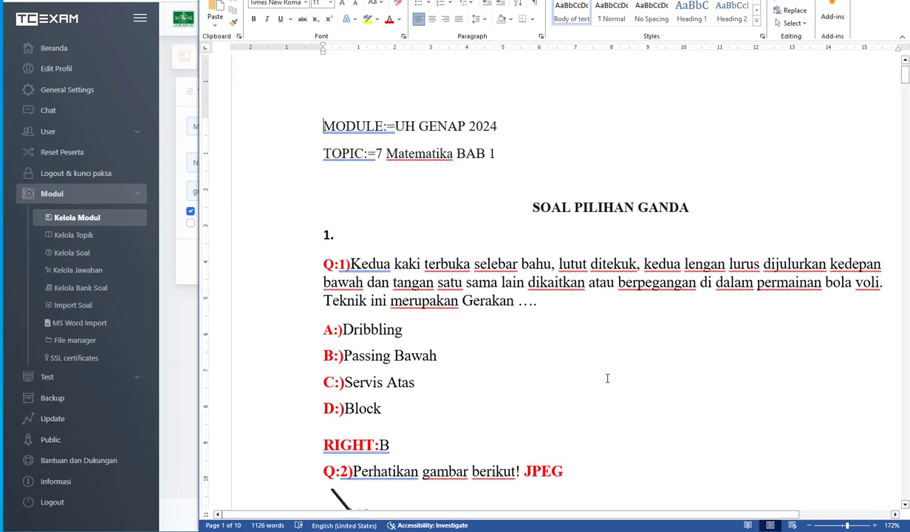
pyautogui.scroll(-10, 607, 384)
pyautogui.scroll(-15, 609, 399)
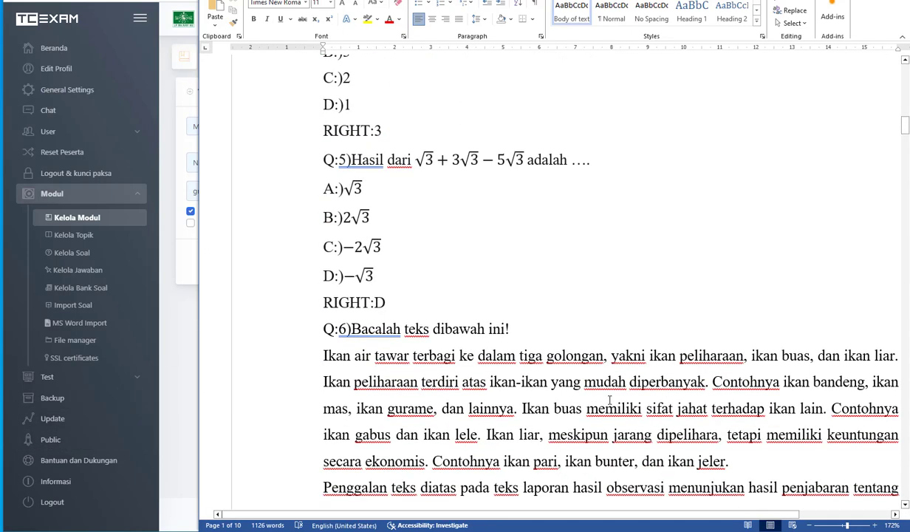
pyautogui.scroll(-15, 610, 399)
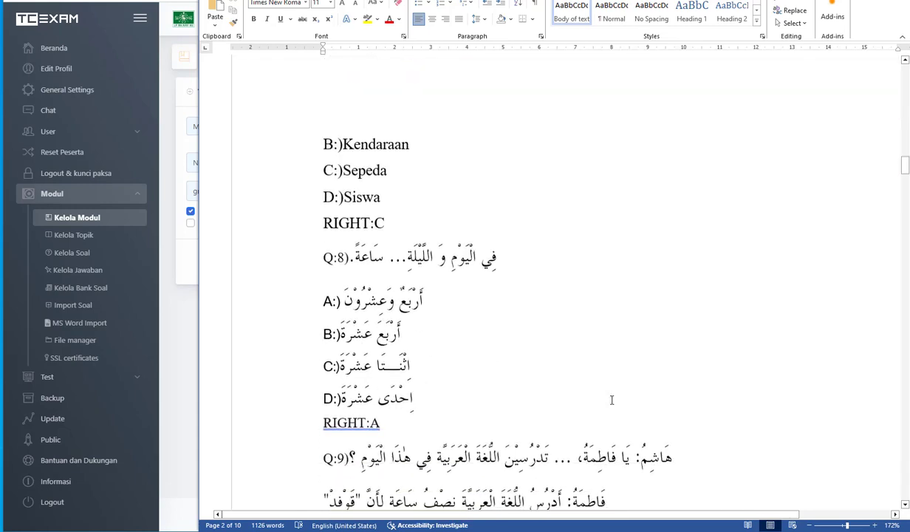
pyautogui.scroll(-15, 611, 400)
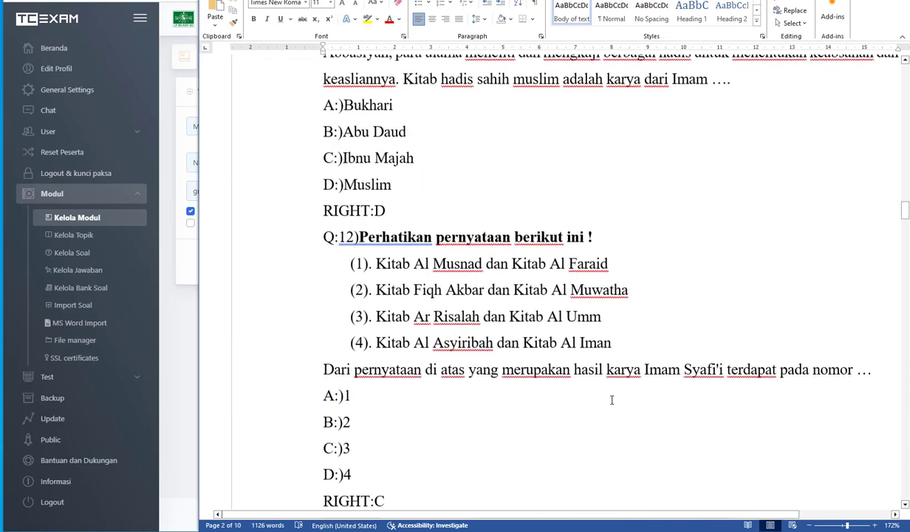
pyautogui.scroll(-15, 611, 399)
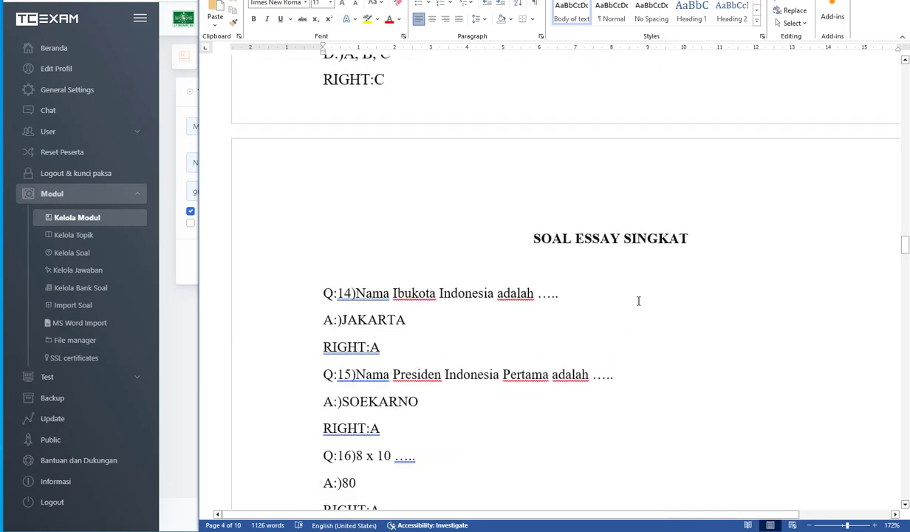
pyautogui.scroll(2, 649, 330)
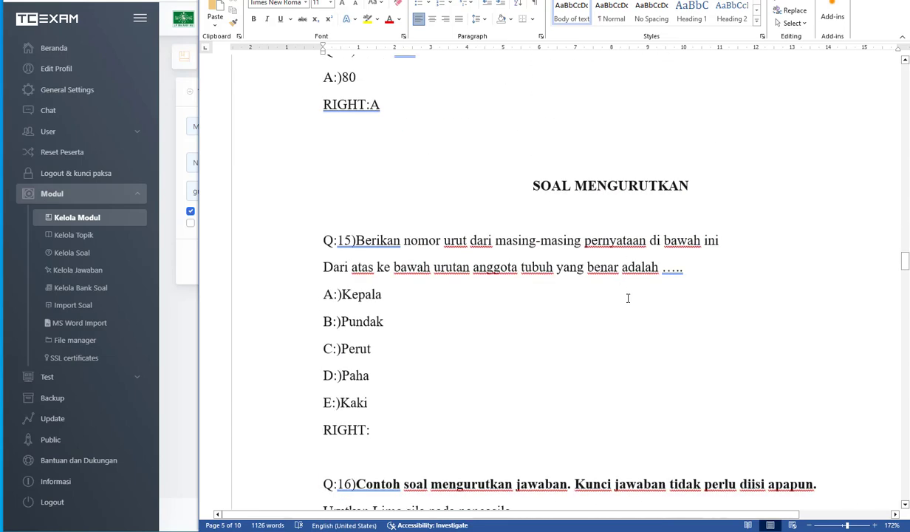
pyautogui.scroll(-9, 628, 298)
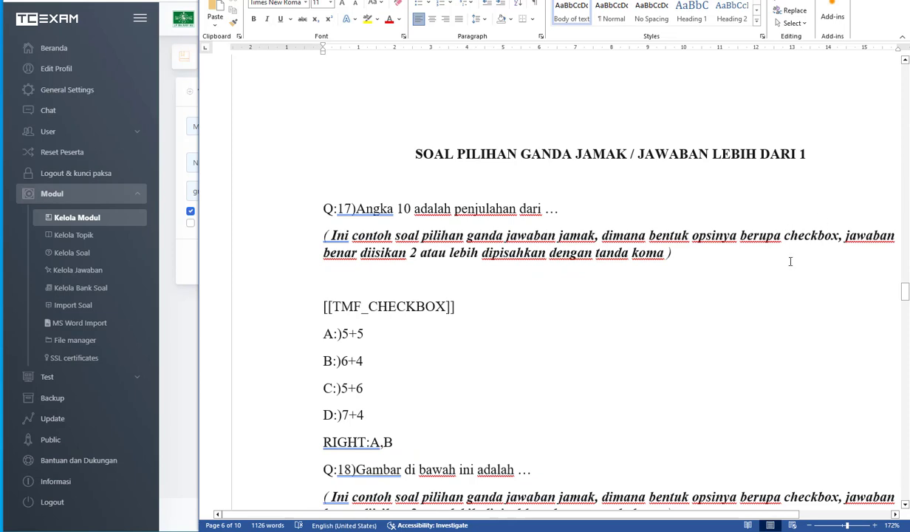
pyautogui.scroll(-12, 746, 340)
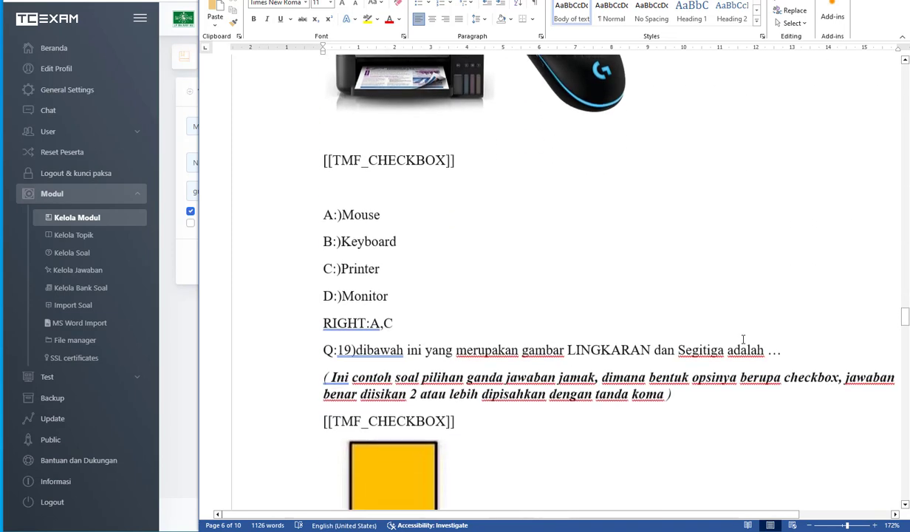
pyautogui.scroll(-10, 720, 336)
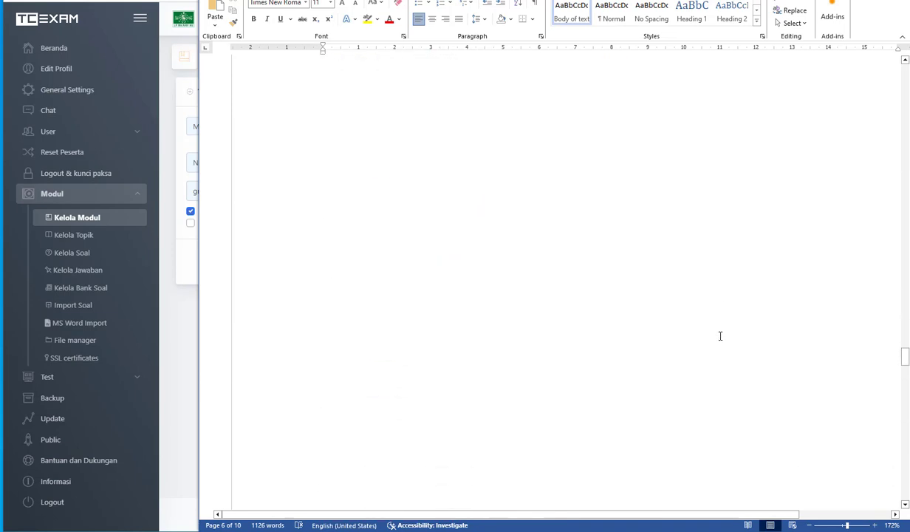
# Examine the matching, true/false and essay question formats through the end of the document
pyautogui.scroll(-5, 712, 336)
pyautogui.scroll(-10, 647, 298)
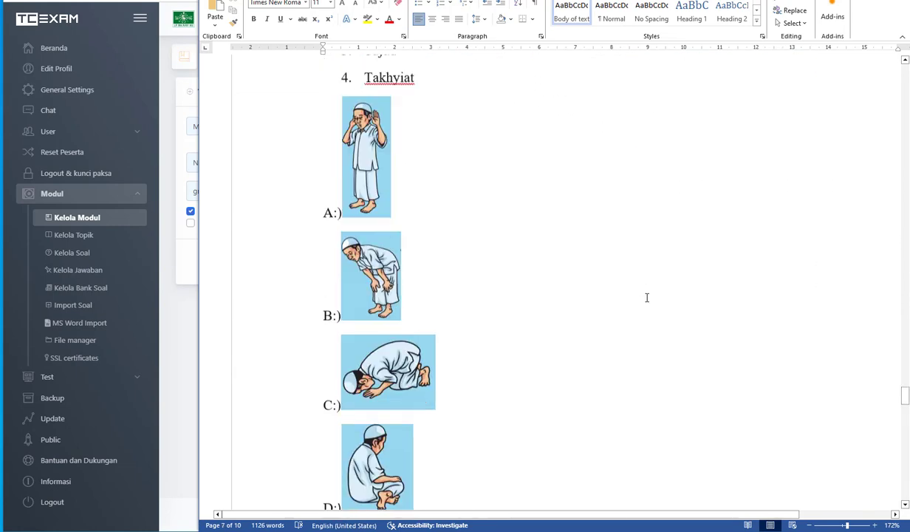
pyautogui.scroll(-10, 647, 298)
pyautogui.scroll(6, 647, 297)
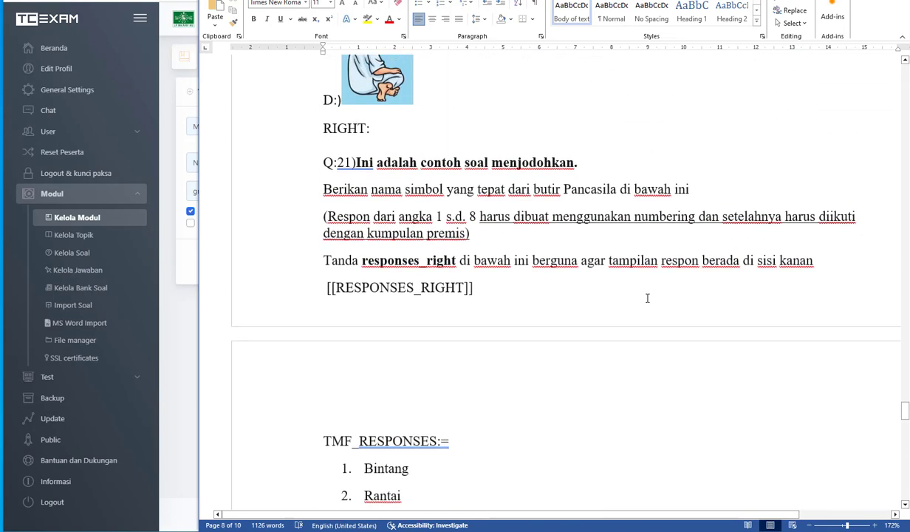
pyautogui.scroll(-9, 647, 298)
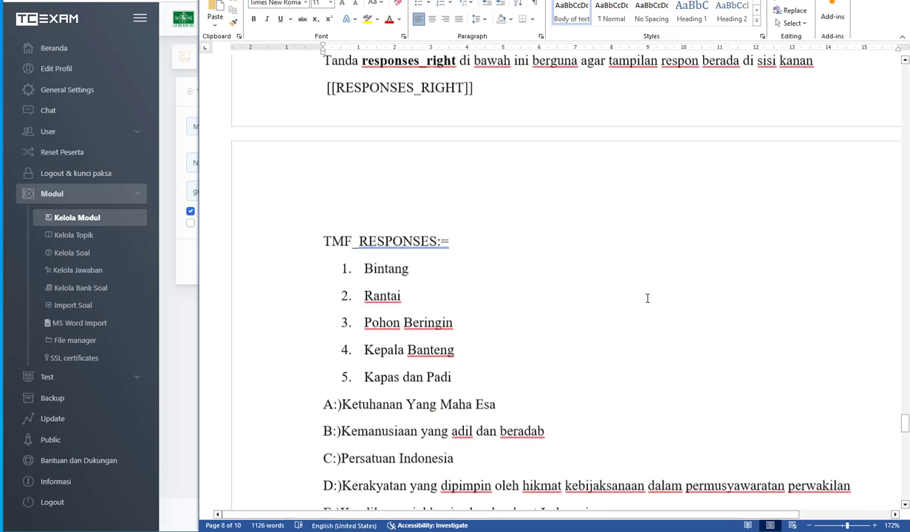
pyautogui.scroll(-3, 647, 297)
pyautogui.scroll(2, 569, 213)
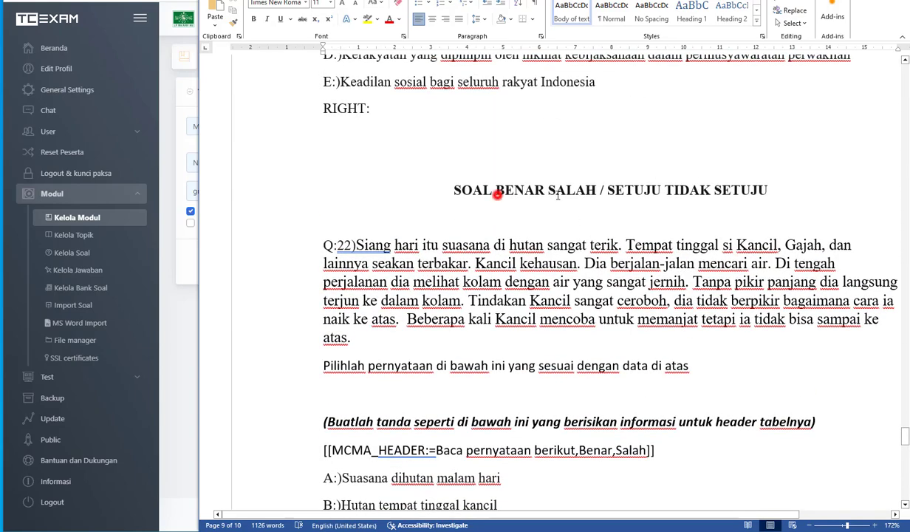
pyautogui.tripleClick(496, 195)
pyautogui.scroll(-3, 710, 297)
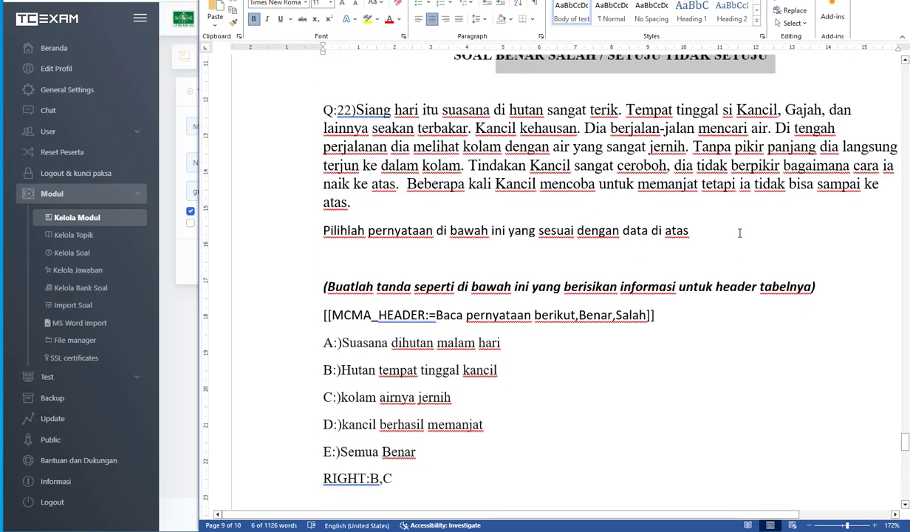
pyautogui.click(684, 185)
pyautogui.scroll(-10, 715, 271)
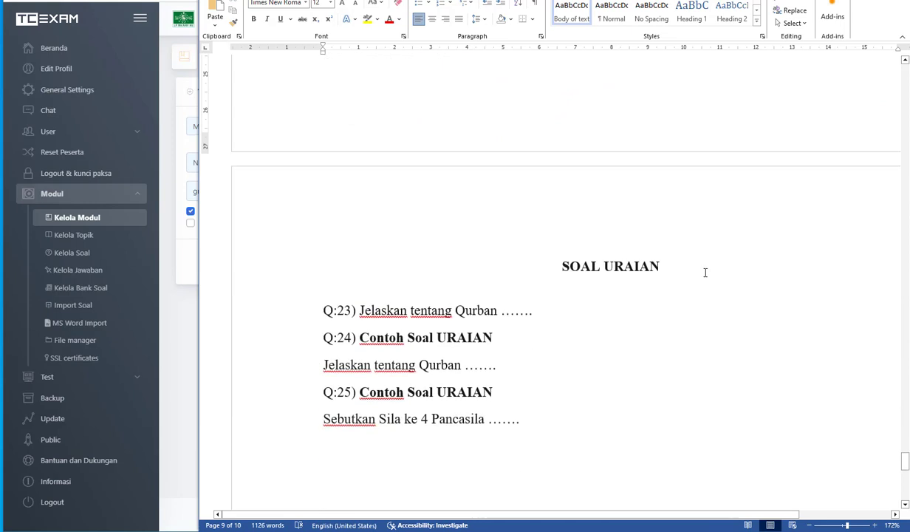
pyautogui.click(628, 272)
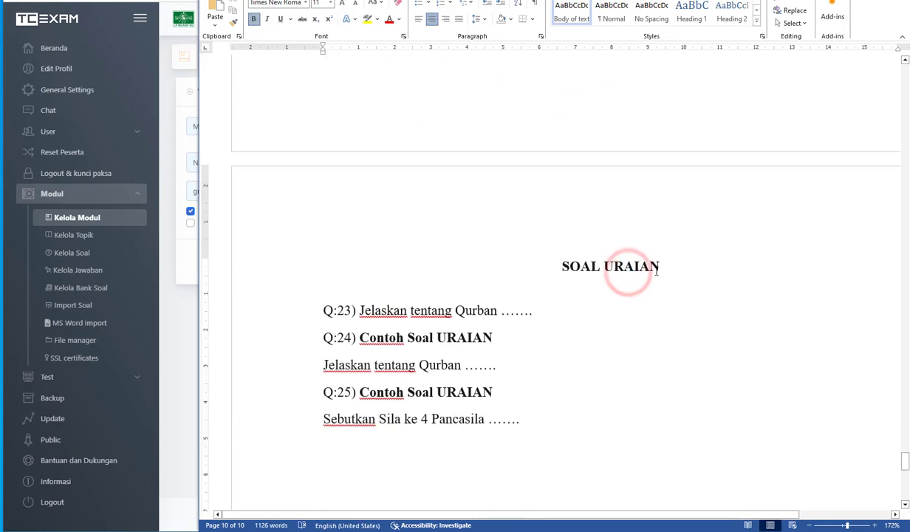
pyautogui.click(662, 269)
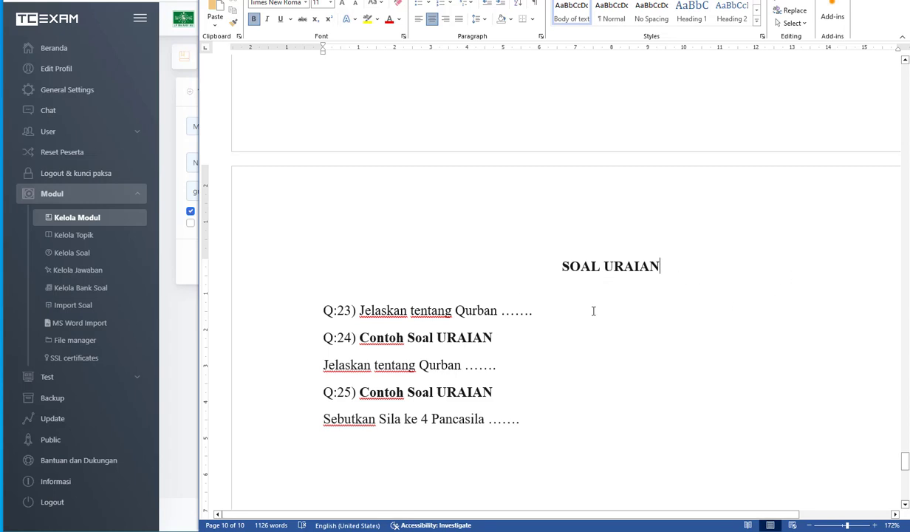
pyautogui.click(603, 347)
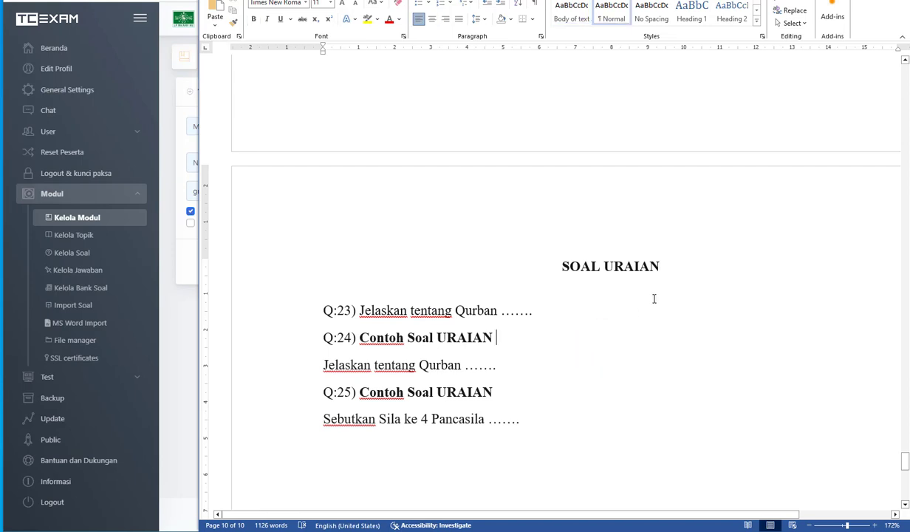
# Delete the SOAL URAIAN heading above question 23
pyautogui.scroll(3, 676, 290)
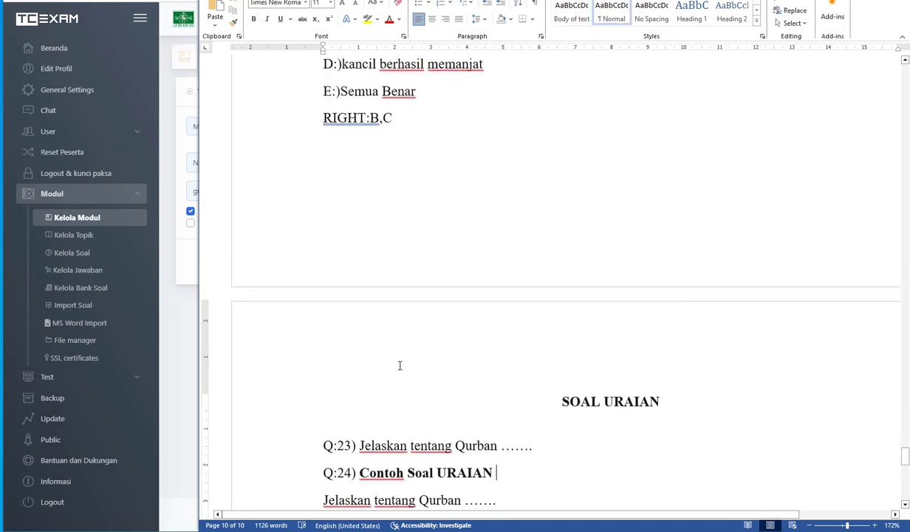
pyautogui.moveTo(672, 400); pyautogui.dragTo(519, 374)
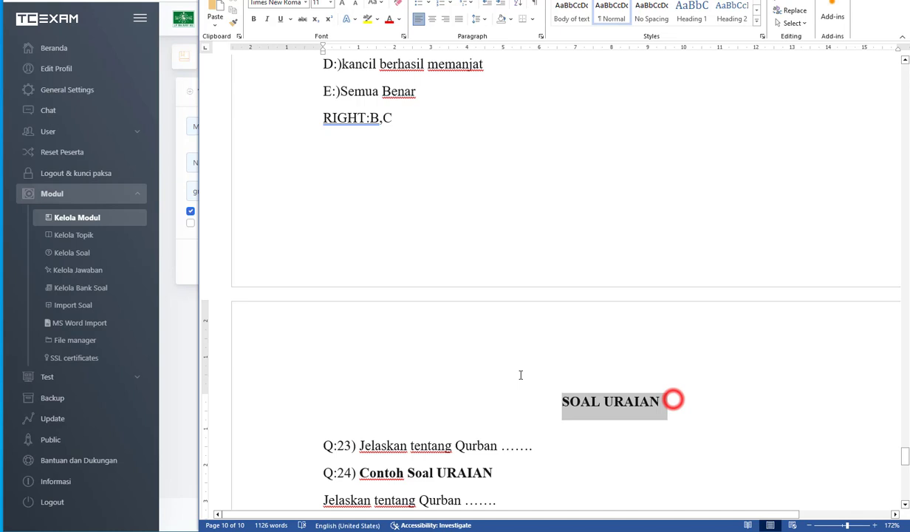
pyautogui.click(564, 402)
pyautogui.moveTo(677, 397); pyautogui.dragTo(524, 397)
pyautogui.press('Delete')
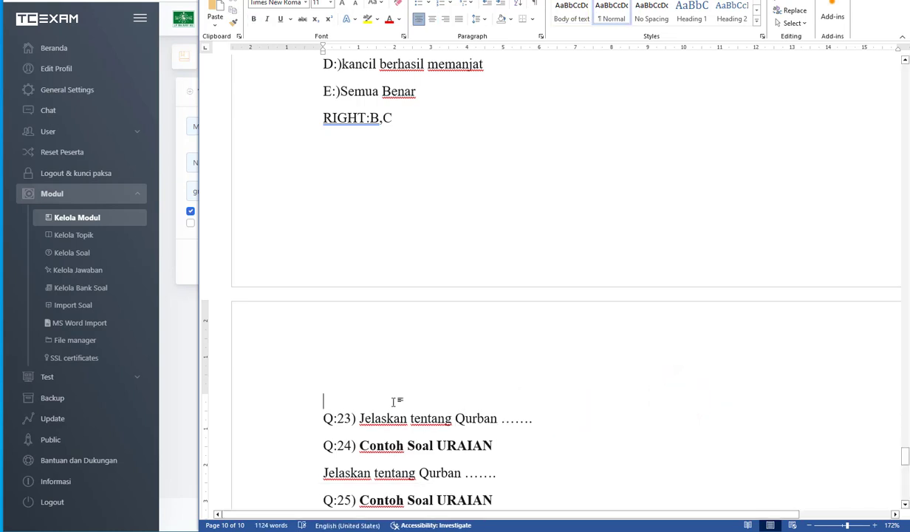
# Remove the empty lines between the RIGHT:B,C line of question 22 and question 23
pyautogui.click(339, 396)
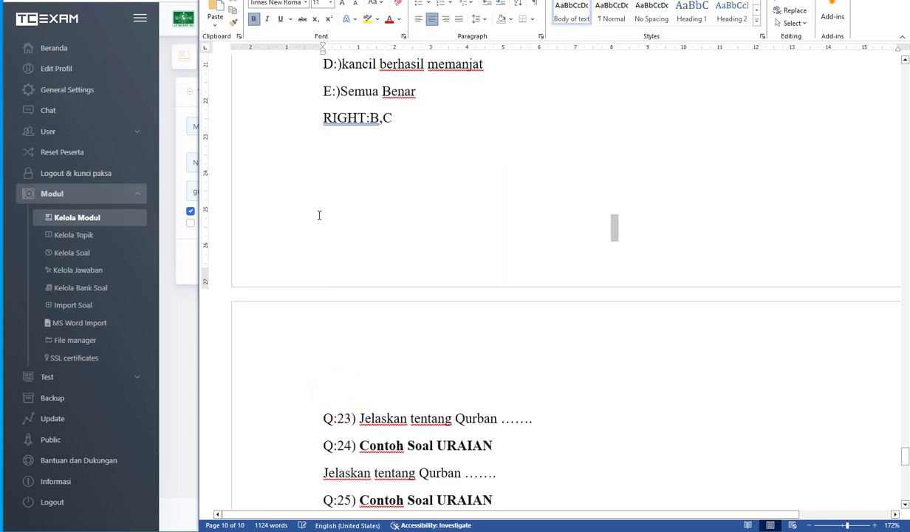
pyautogui.press('Delete')
pyautogui.click(319, 215)
pyautogui.click(332, 220)
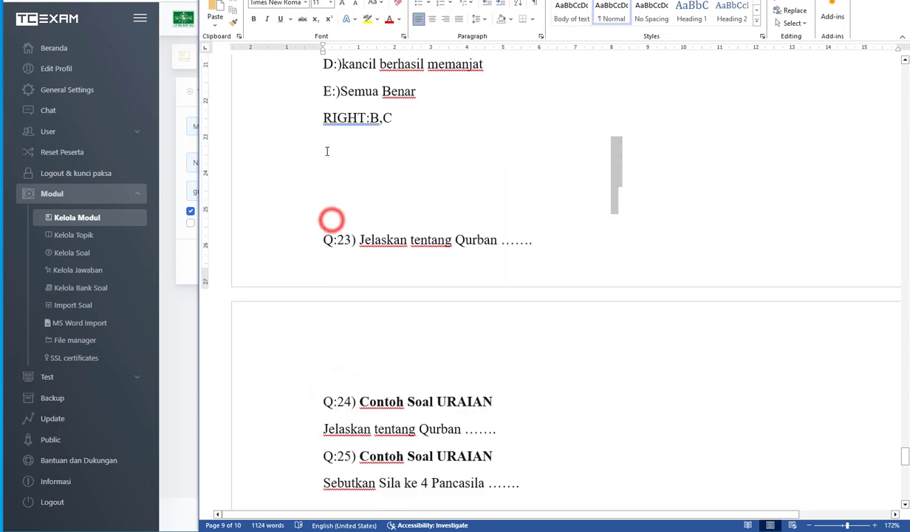
pyautogui.press('BackSpace')
pyautogui.press('BackSpace')
pyautogui.press('BackSpace')
pyautogui.press('Delete')
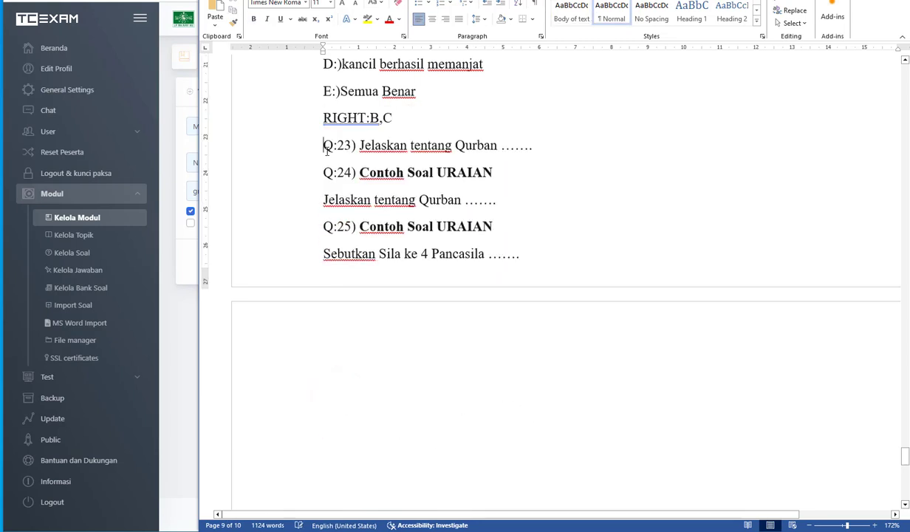
# Delete the SOAL PILIHAN GANDA heading, the blank line above it and the stray "1." line before question 1
pyautogui.moveTo(904, 452); pyautogui.dragTo(907, 74)
pyautogui.moveTo(725, 247); pyautogui.dragTo(353, 213)
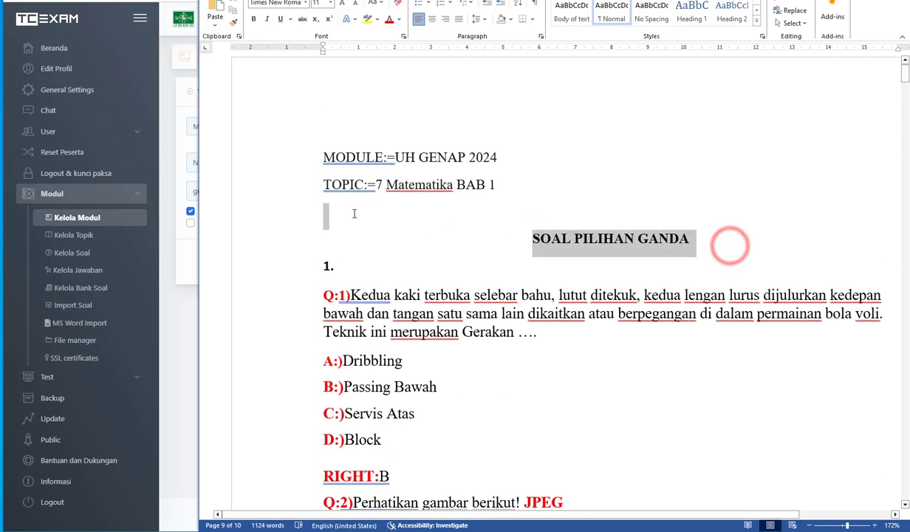
pyautogui.press('Delete')
pyautogui.click(303, 211)
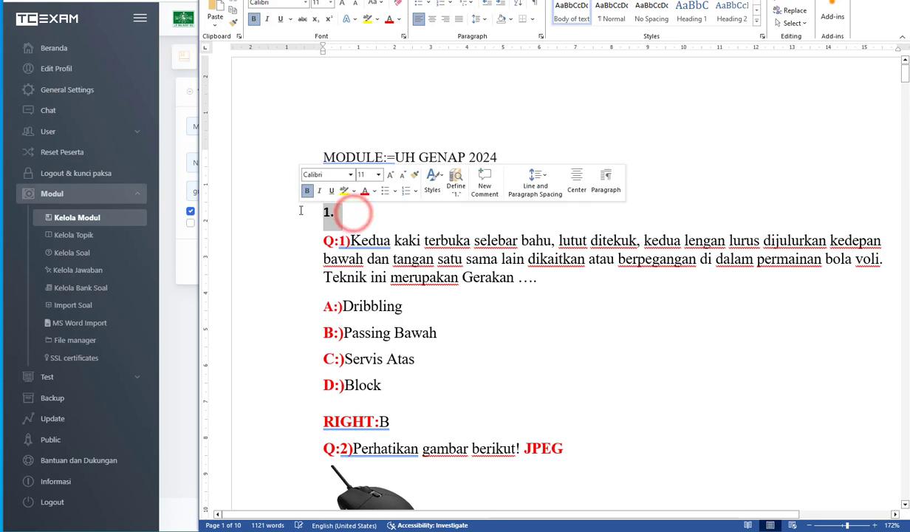
pyautogui.press('Delete')
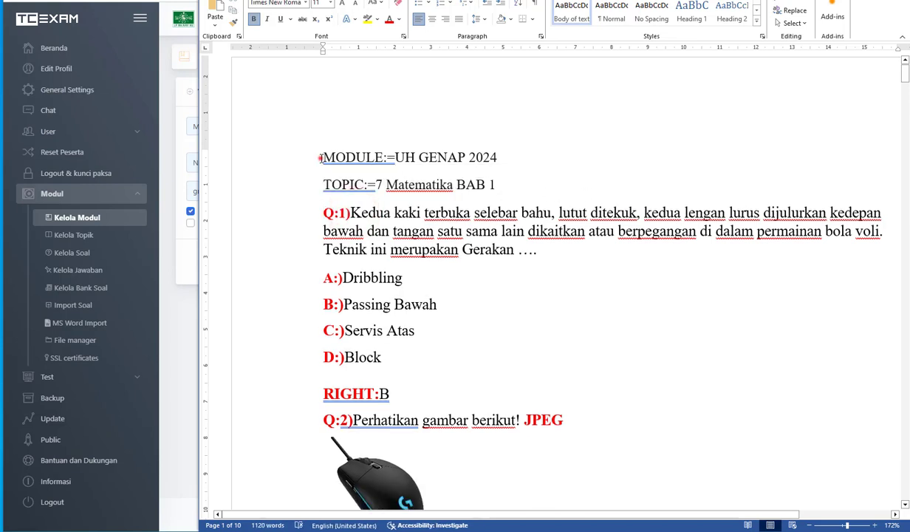
# Replace the module name on the MODULE line with UMBK 2024
pyautogui.moveTo(323, 158); pyautogui.dragTo(481, 164)
pyautogui.click(407, 159)
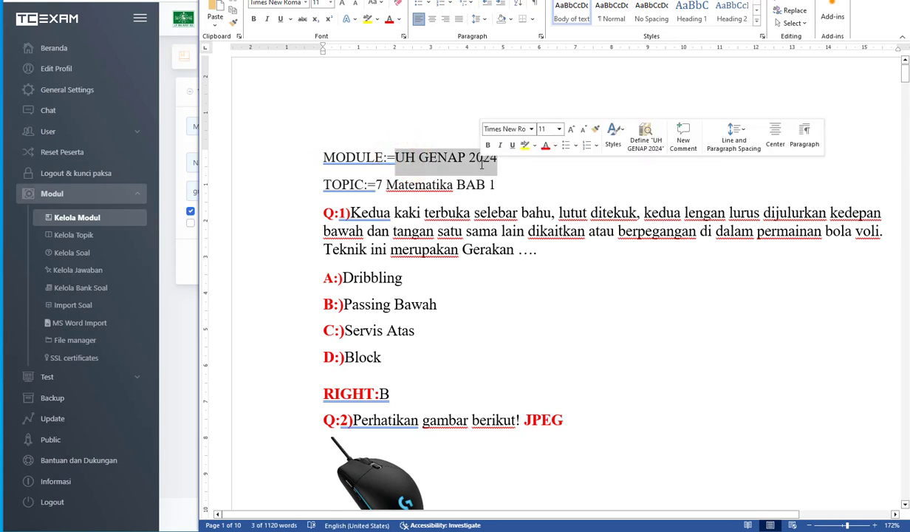
pyautogui.write('ULE:=U')
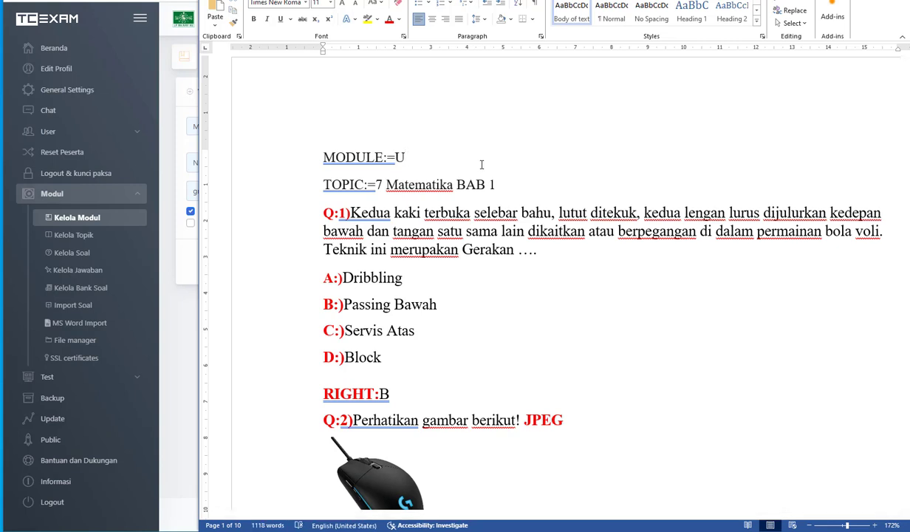
pyautogui.write('MBK 2024')
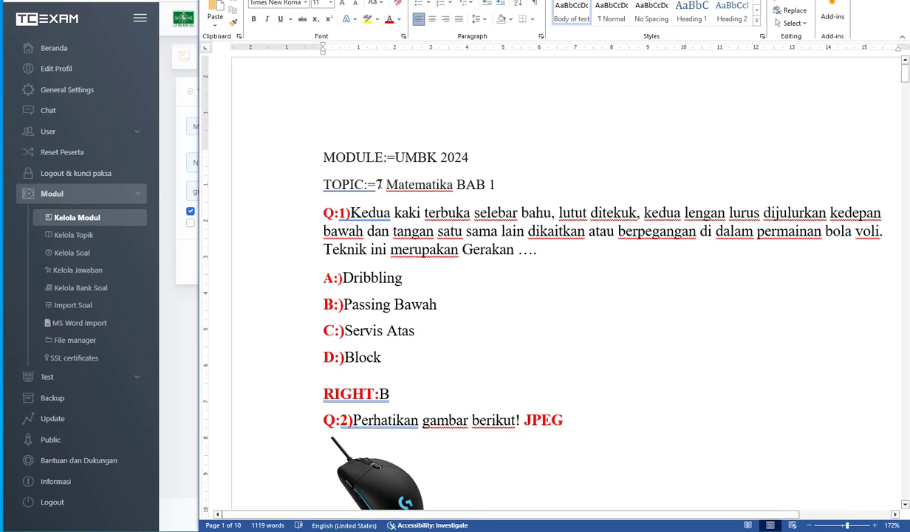
# Replace the topic name on the TOPIC line with Matematika
pyautogui.moveTo(376, 185); pyautogui.dragTo(497, 185)
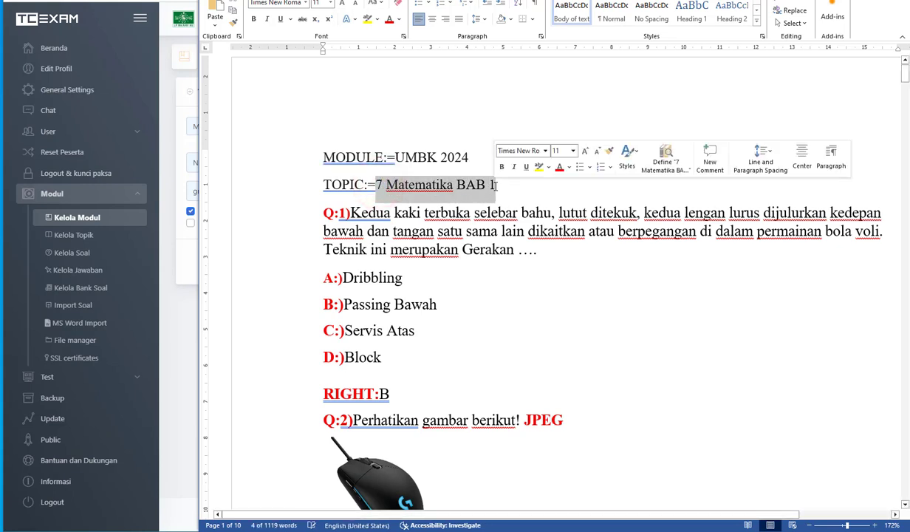
pyautogui.click(496, 186)
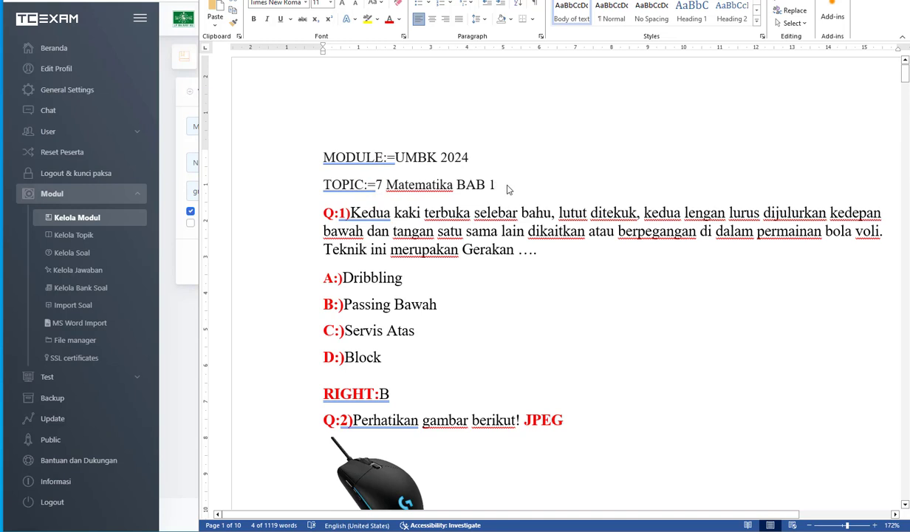
pyautogui.moveTo(377, 185); pyautogui.dragTo(505, 185)
pyautogui.write('Mat')
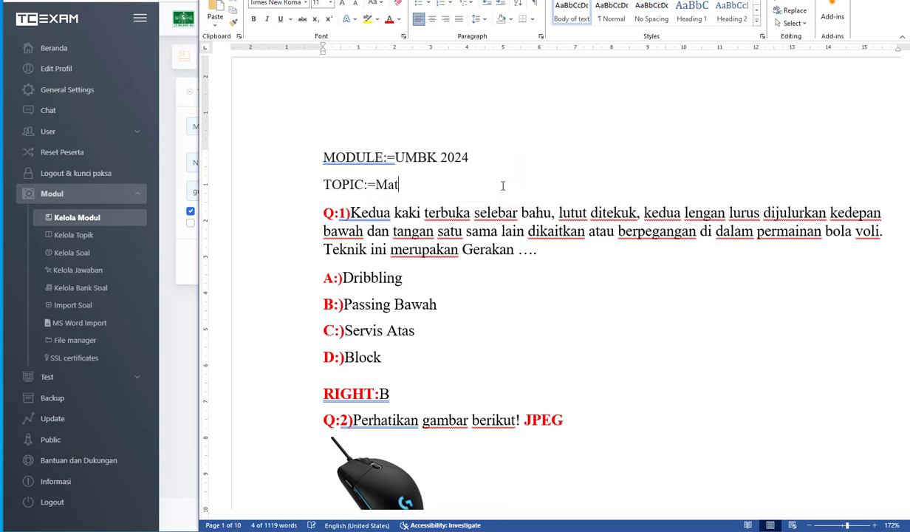
pyautogui.write('ematika')
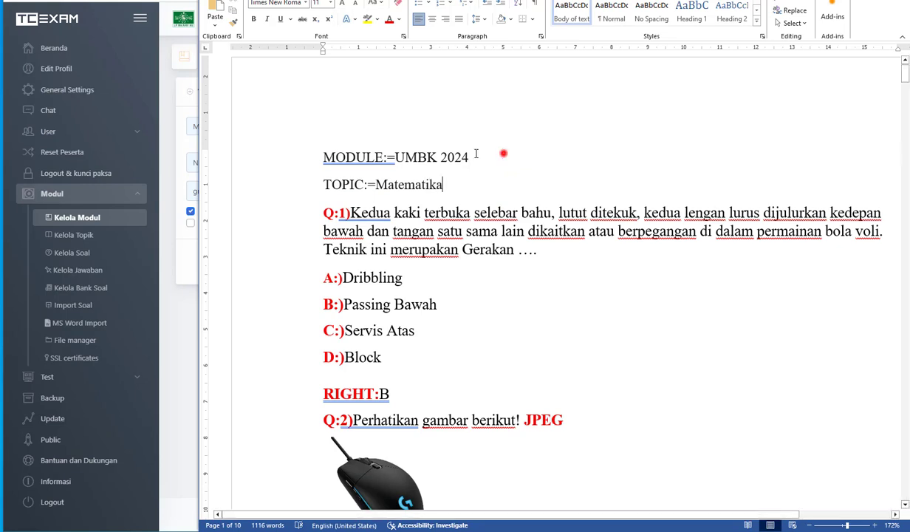
# Change the module name on the MODULE line to PAT 2024 and the topic name to 7 Matematika
pyautogui.moveTo(502, 157); pyautogui.dragTo(405, 157)
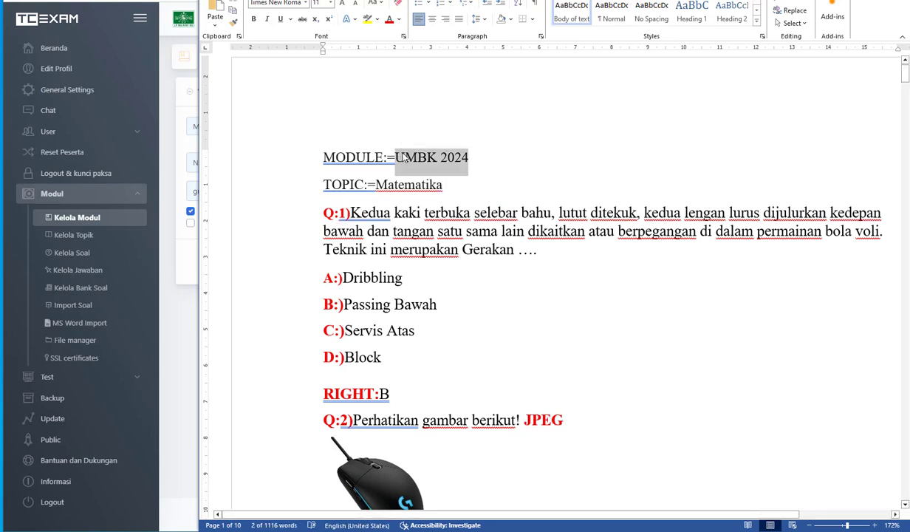
pyautogui.write('PAT')
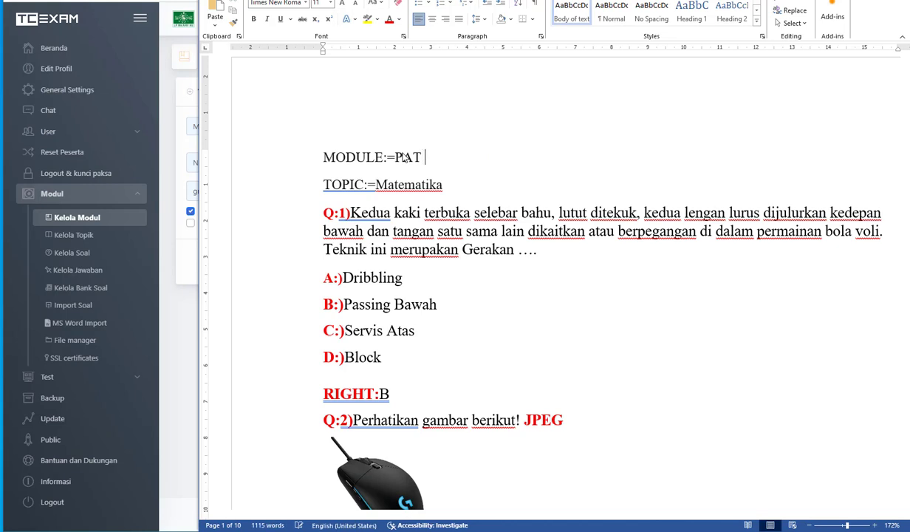
pyautogui.click(375, 184)
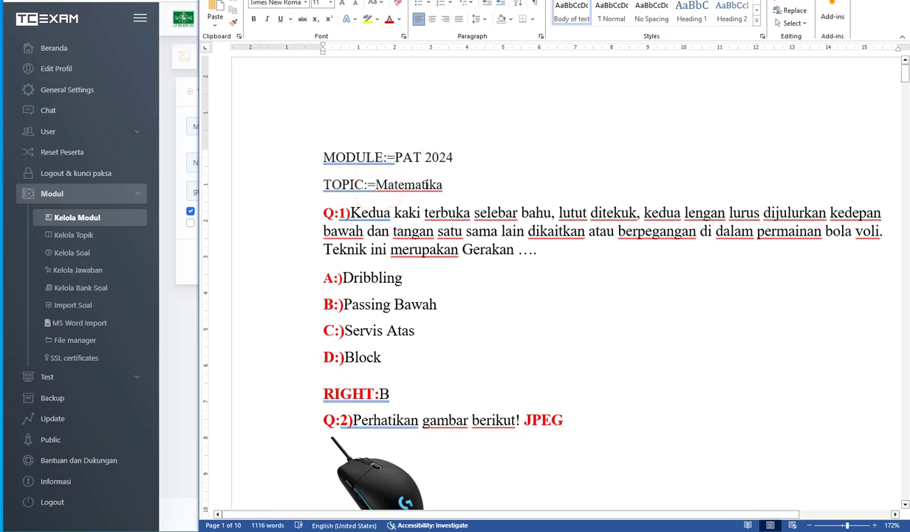
pyautogui.write('7')
pyautogui.click(471, 186)
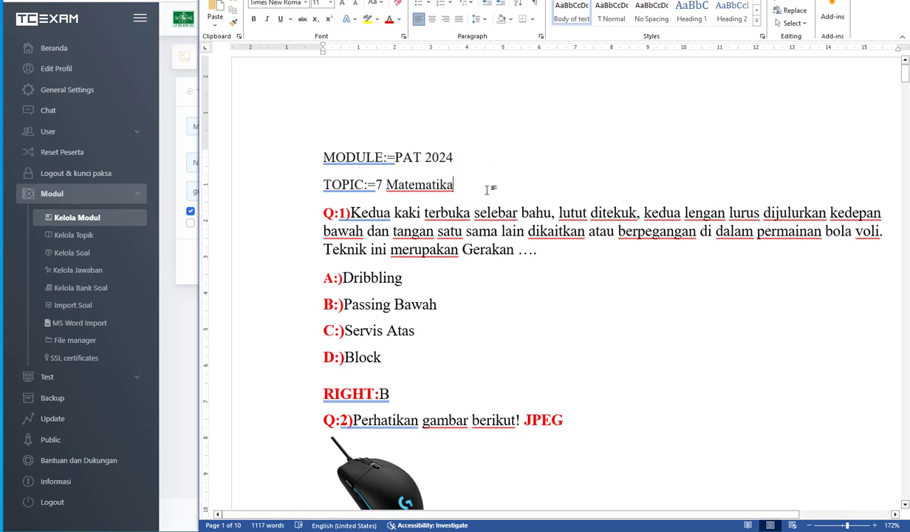
# Delete the SOAL ESSAY SINGKAT heading and the blank lines around it before question 14
pyautogui.scroll(-15, 426, 267)
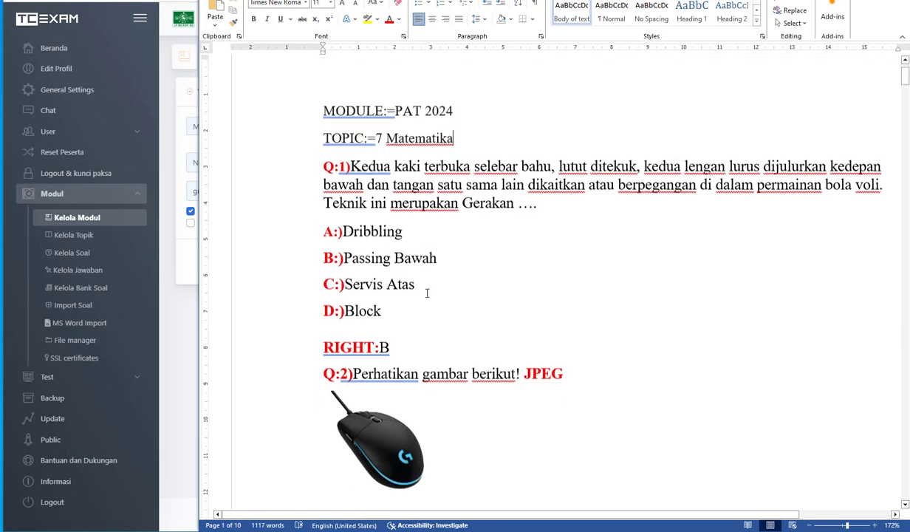
pyautogui.scroll(-15, 610, 330)
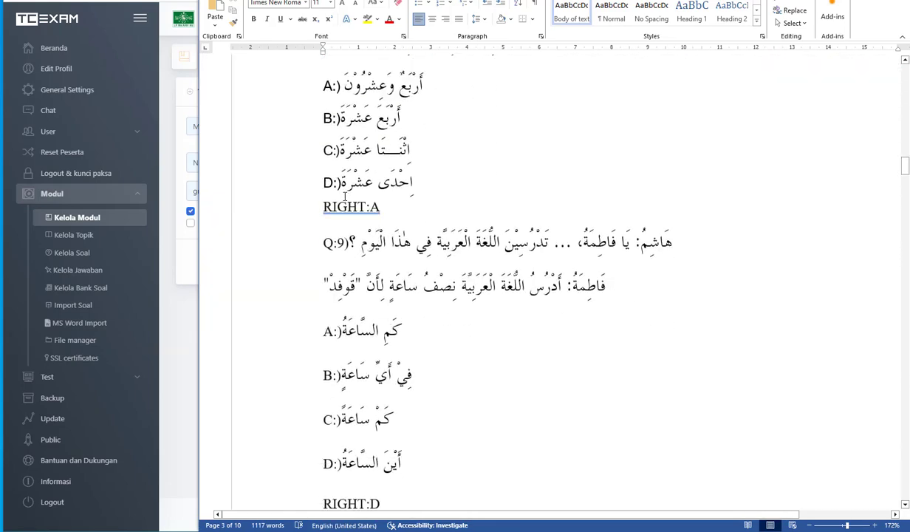
pyautogui.scroll(-15, 456, 294)
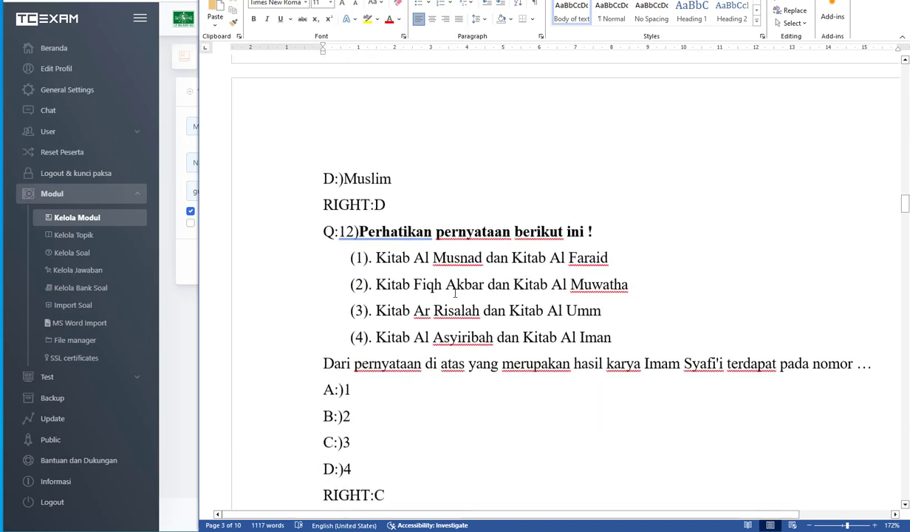
pyautogui.scroll(-10, 456, 294)
pyautogui.scroll(3, 527, 243)
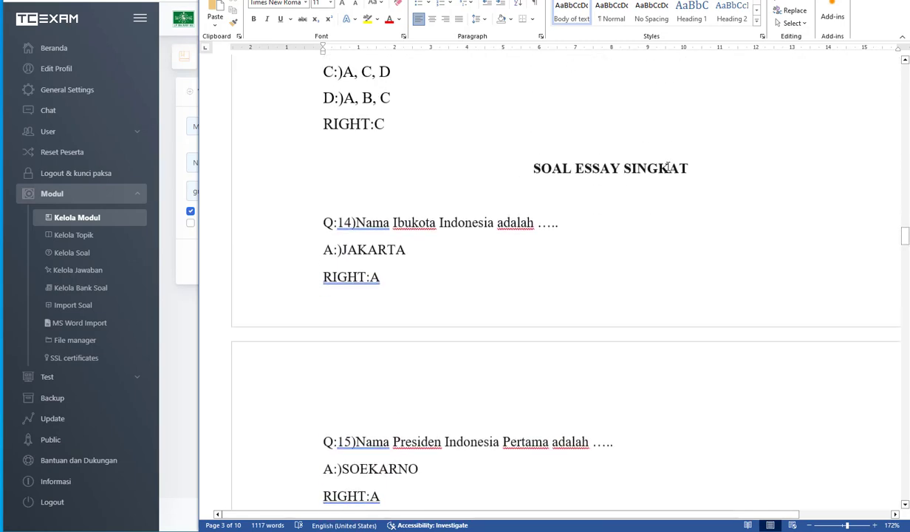
pyautogui.moveTo(686, 181); pyautogui.dragTo(394, 154)
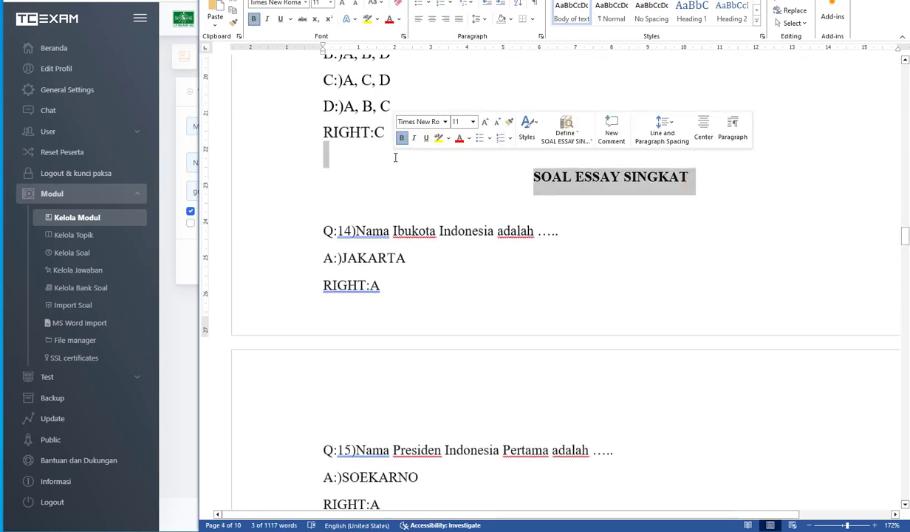
pyautogui.press('Delete')
pyautogui.press('Delete')
# Delete the SOAL MENGURUTKAN heading together with the blank lines around it
pyautogui.scroll(-6, 431, 304)
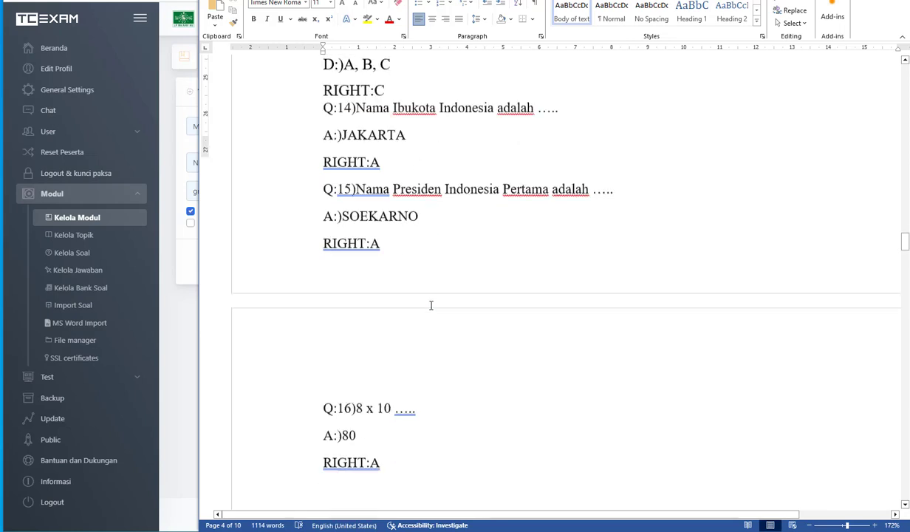
pyautogui.moveTo(590, 171); pyautogui.dragTo(417, 96)
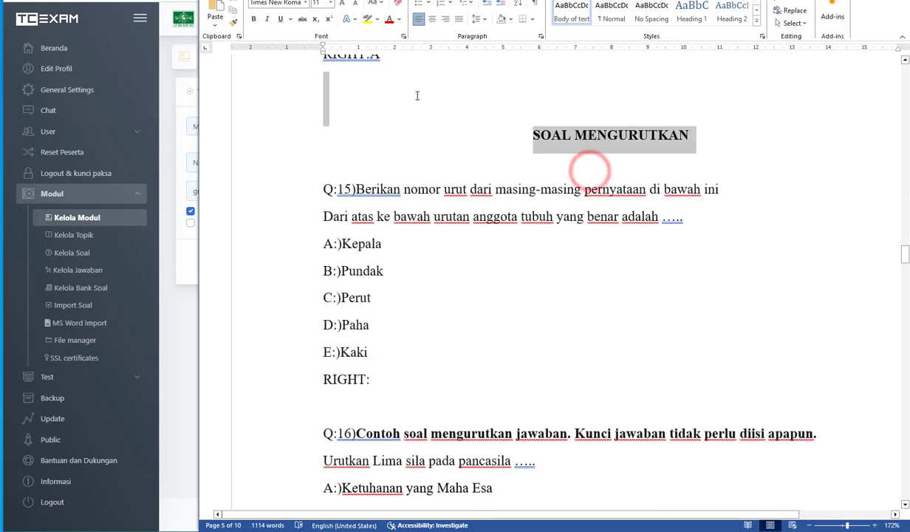
pyautogui.press('Delete')
pyautogui.press('Delete')
# Remove the empty line between the RIGHT: line of the first ordering question and the Pancasila ordering question
pyautogui.scroll(-3, 418, 96)
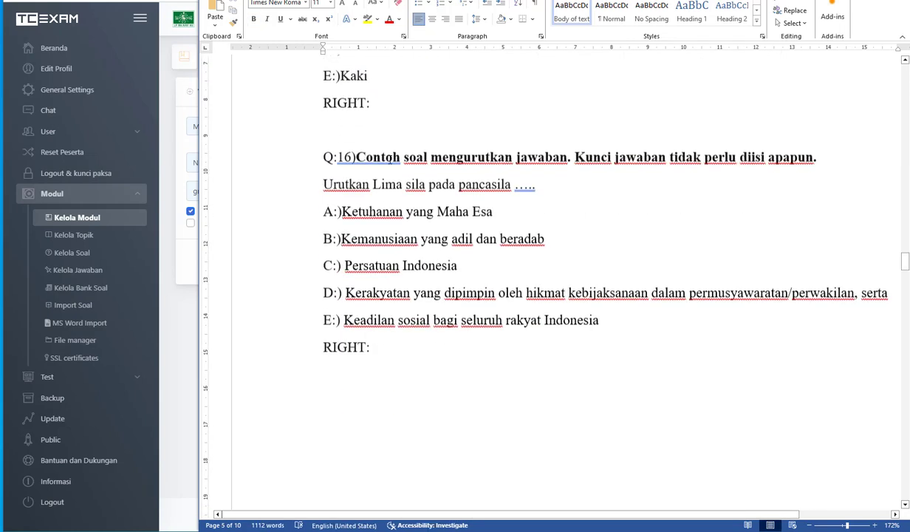
pyautogui.click(344, 116)
pyautogui.press('Delete')
# Delete the SOAL PILIHAN GANDA JAMAK / JAWABAN LEBIH DARI 1 heading and the blank space before question 17
pyautogui.scroll(-10, 406, 249)
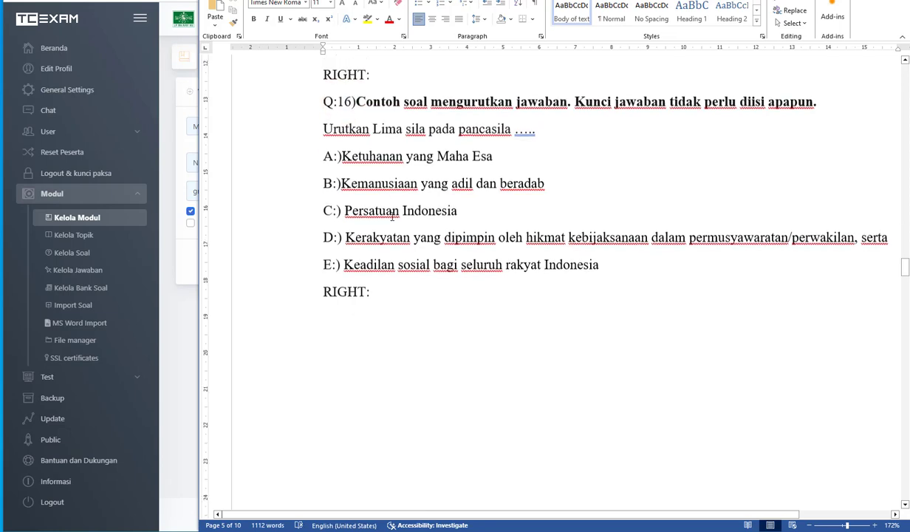
pyautogui.scroll(8, 856, 290)
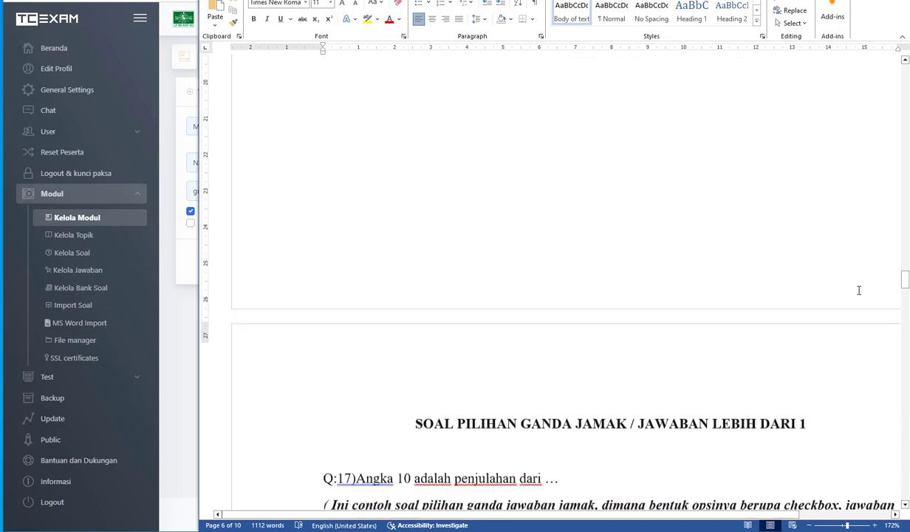
pyautogui.tripleClick(826, 465)
pyautogui.press('Delete')
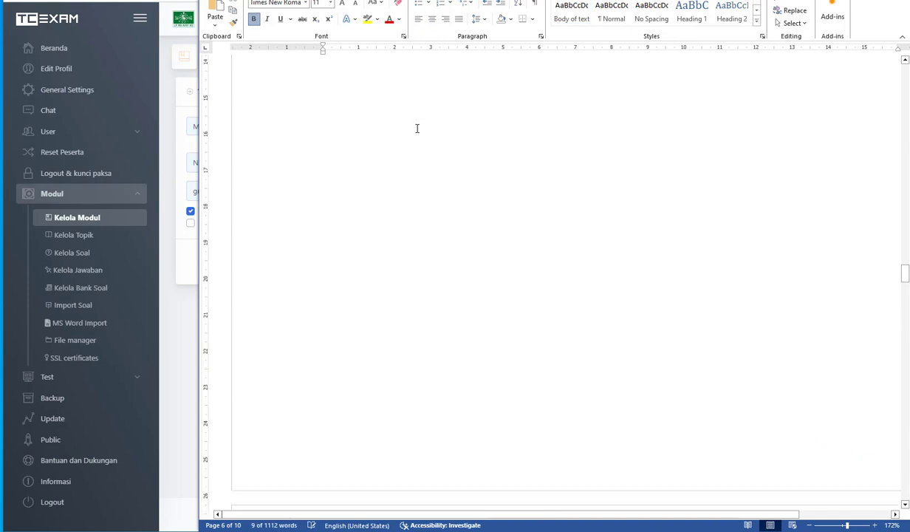
pyautogui.scroll(5, 416, 128)
pyautogui.scroll(-5, 417, 128)
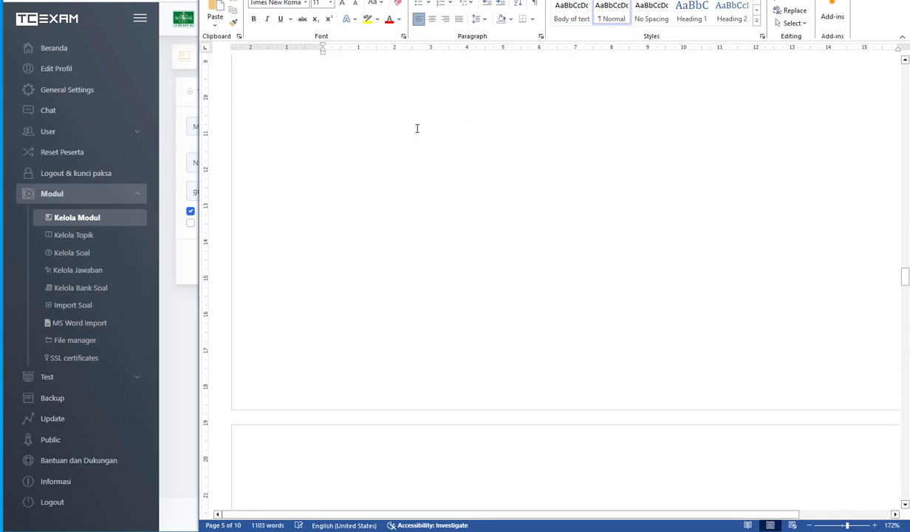
pyautogui.scroll(4, 428, 205)
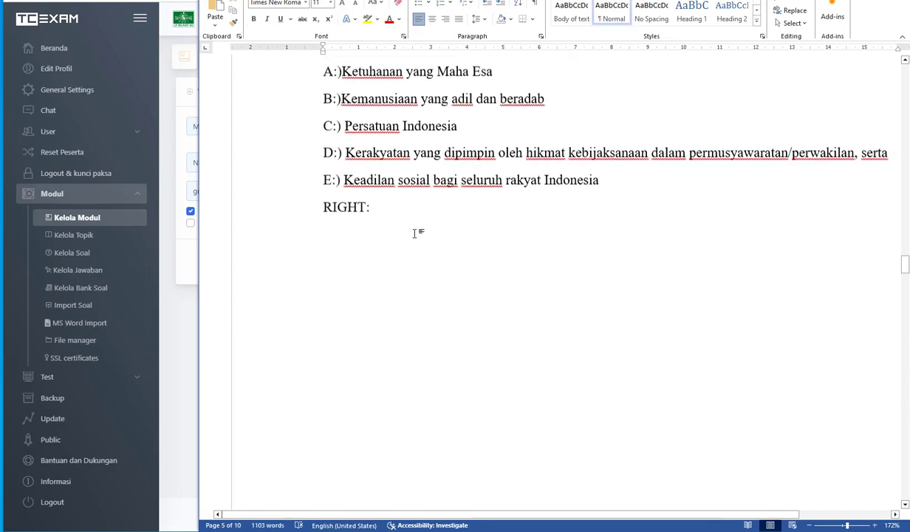
pyautogui.press('BackSpace')
pyautogui.scroll(-10, 443, 273)
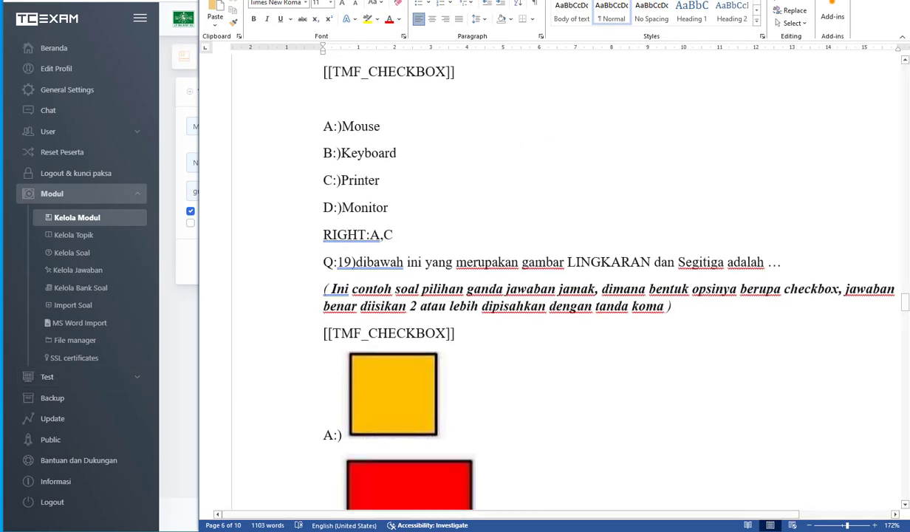
# Switch to the other Word question document and replace its module name on the MODULE line with PAT 2024
pyautogui.click(208, 530)
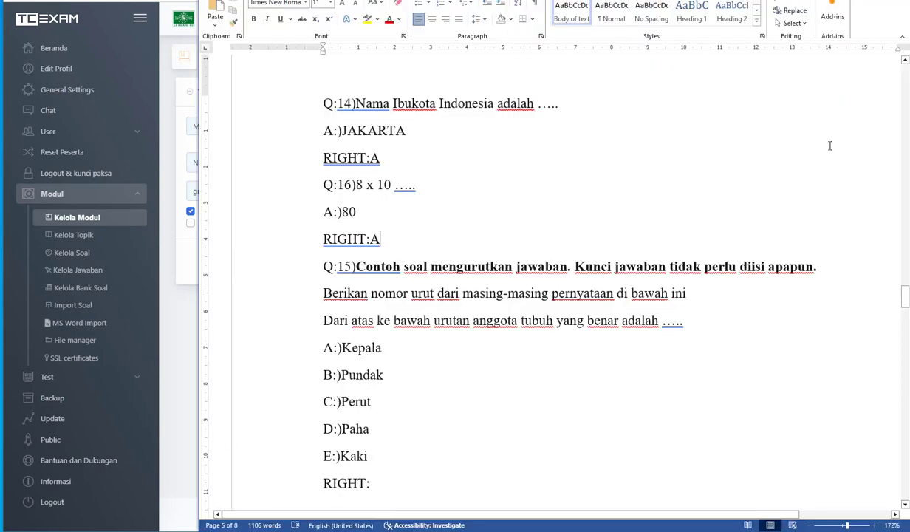
pyautogui.moveTo(902, 294); pyautogui.dragTo(903, 65)
pyautogui.moveTo(589, 164); pyautogui.dragTo(396, 171)
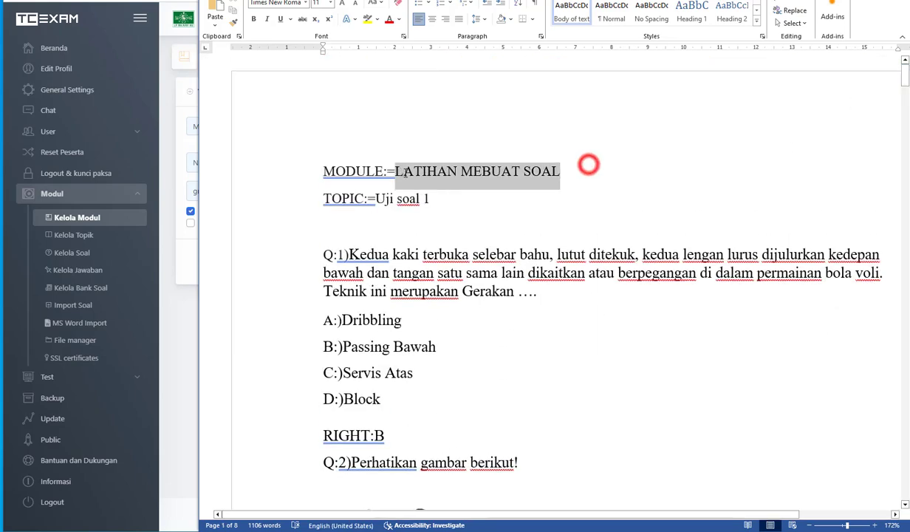
pyautogui.write('PA')
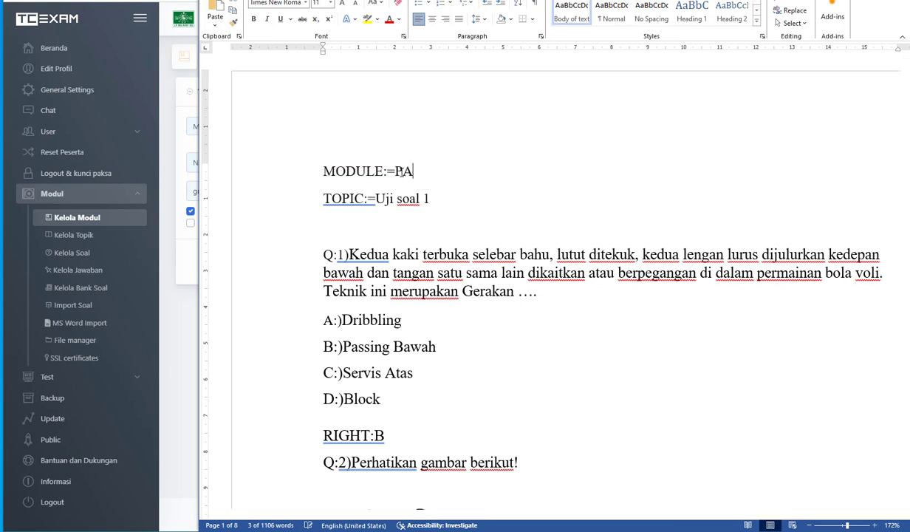
pyautogui.write('T 2024')
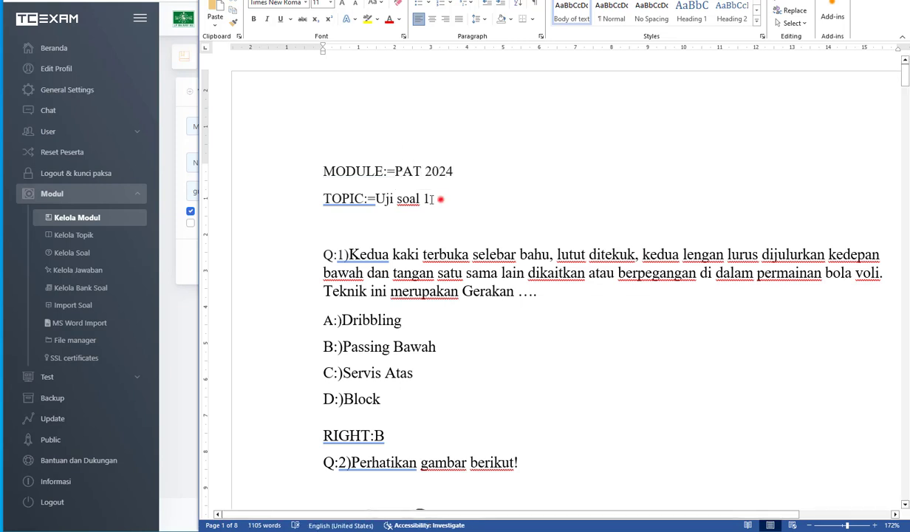
# Replace the topic name on the TOPIC line with 7 Matematika
pyautogui.moveTo(431, 198); pyautogui.dragTo(375, 197)
pyautogui.write('7 Matematik')
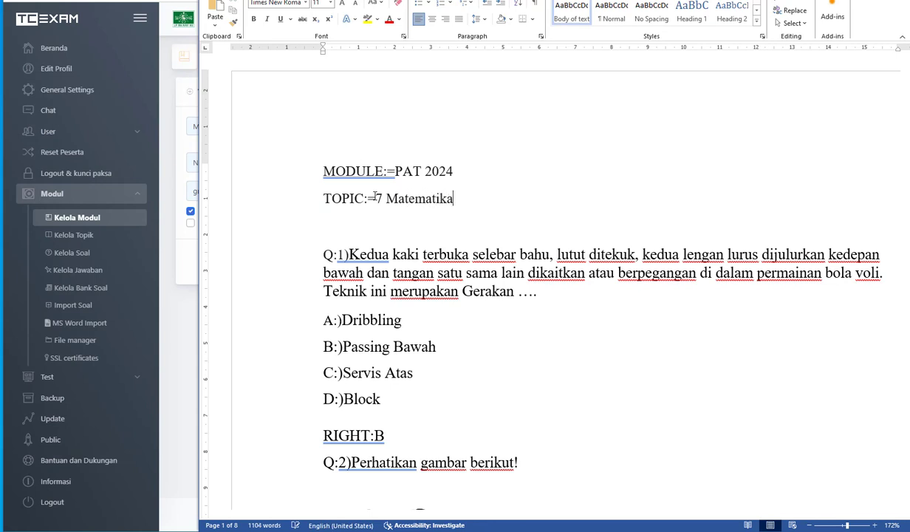
pyautogui.scroll(-3, 418, 288)
pyautogui.scroll(3, 416, 282)
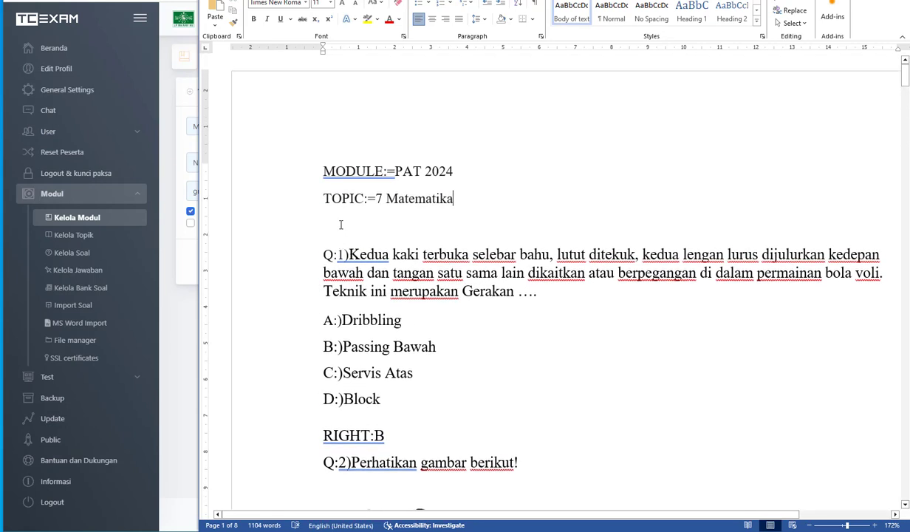
# Select the entire contents of the question document and copy them
pyautogui.moveTo(322, 172); pyautogui.dragTo(527, 439)
pyautogui.scroll(-7, 517, 429)
pyautogui.scroll(-20, 518, 434)
pyautogui.scroll(-20, 526, 439)
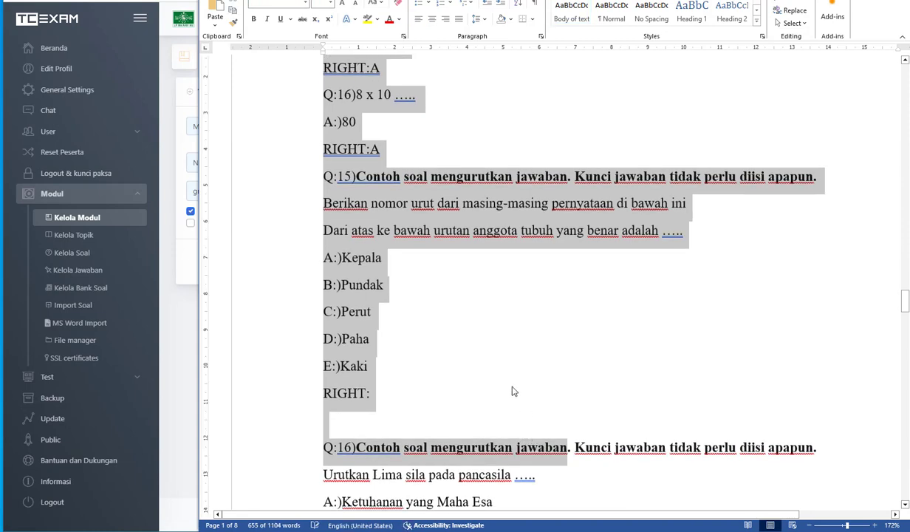
pyautogui.hotkey('ctrl', 'a')
pyautogui.moveTo(895, 494); pyautogui.dragTo(897, 92)
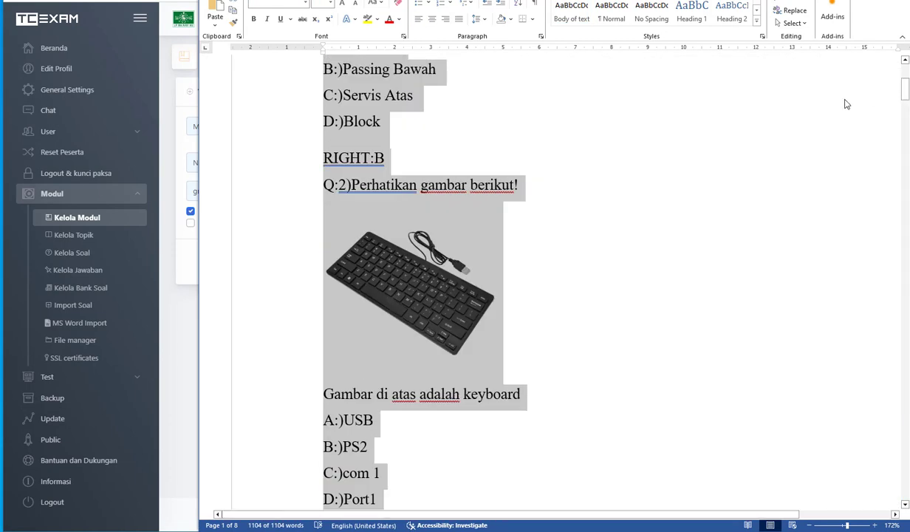
pyautogui.click(232, 13)
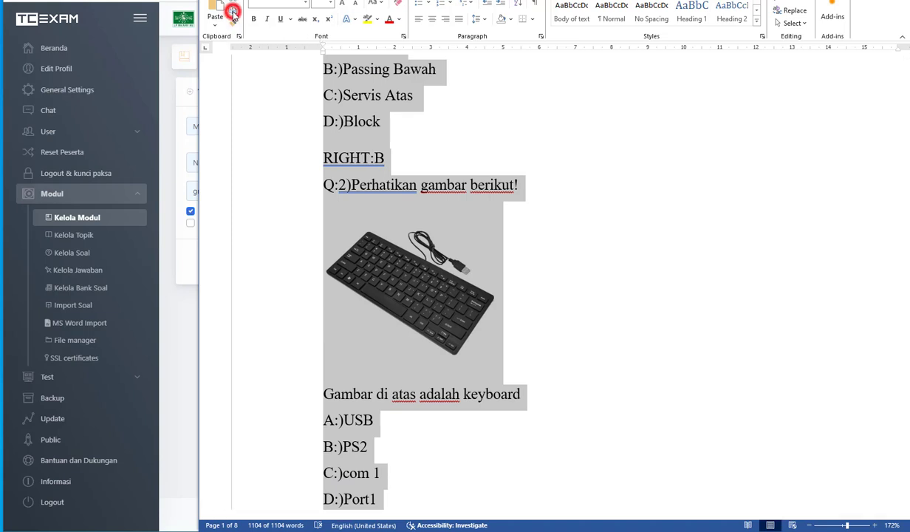
# Switch to TCExam in the browser and open the MS Word Import page of the Modul section
pyautogui.click(172, 88)
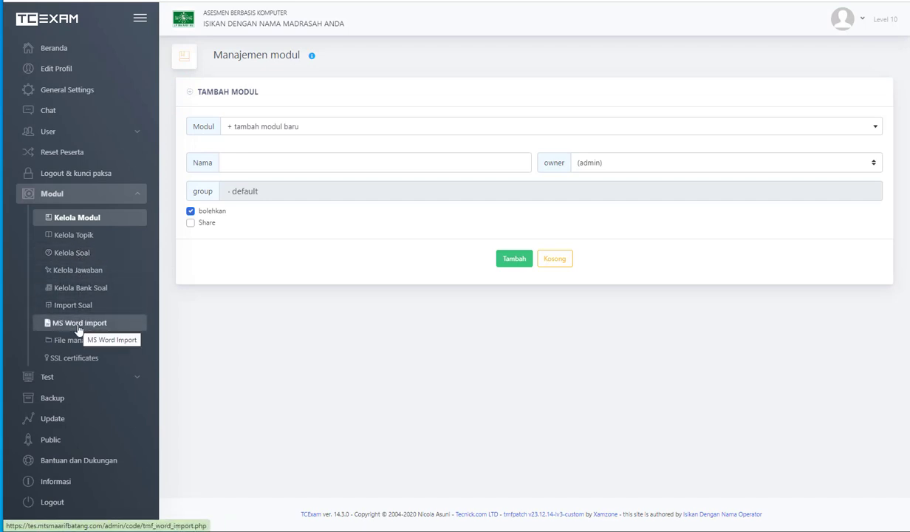
pyautogui.click(127, 194)
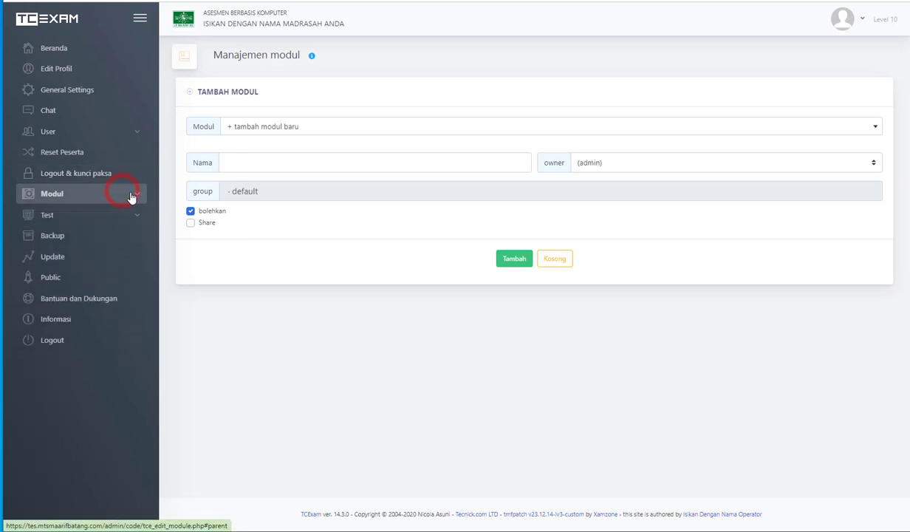
pyautogui.click(131, 196)
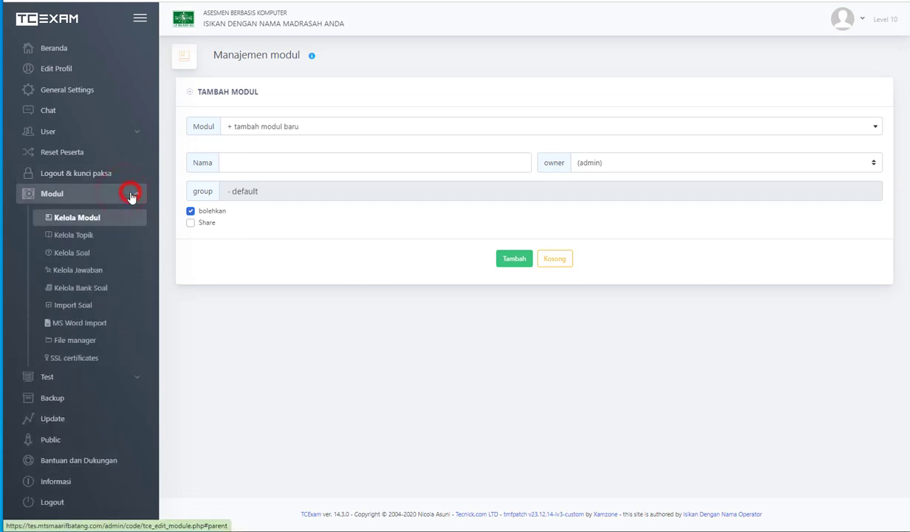
pyautogui.click(74, 324)
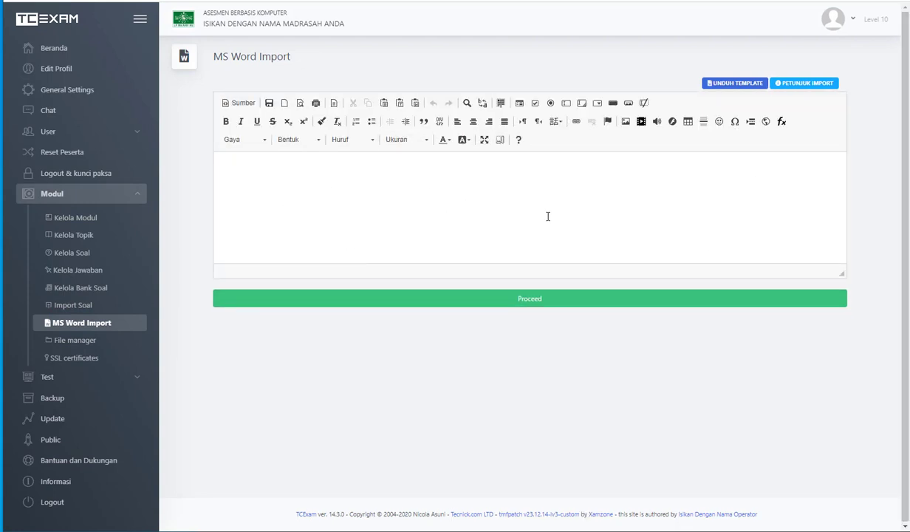
# Paste the copied questions into the import editor, then enlarge the editor's height to review them
pyautogui.click(264, 175)
pyautogui.hotkey('ctrl', 'v')
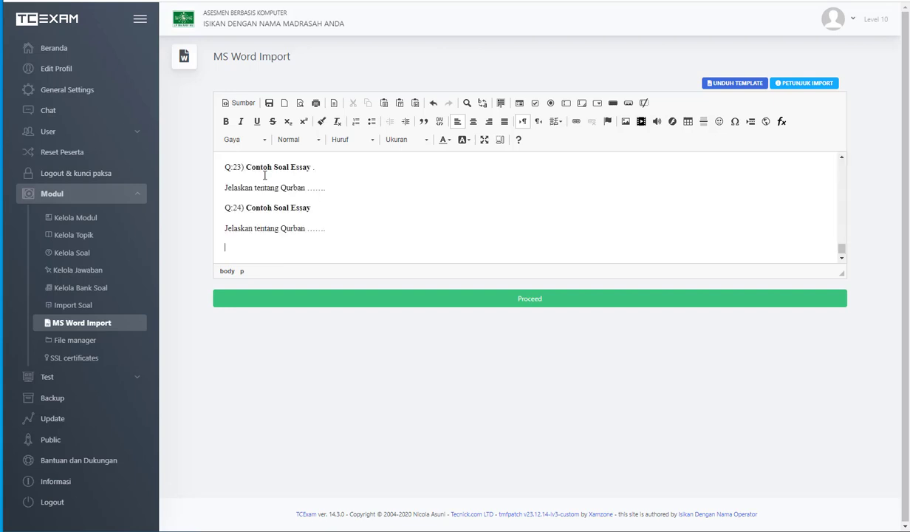
pyautogui.scroll(1, 352, 241)
pyautogui.click(846, 273)
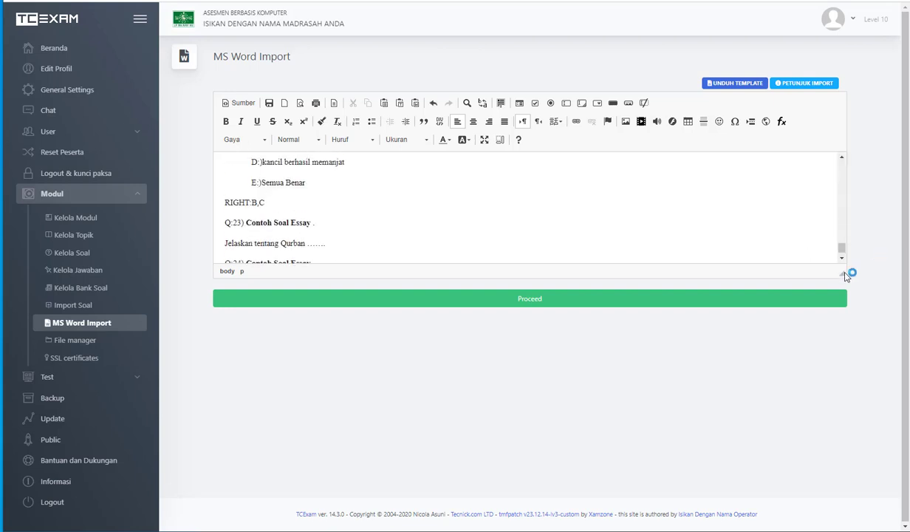
pyautogui.moveTo(841, 273); pyautogui.dragTo(818, 465)
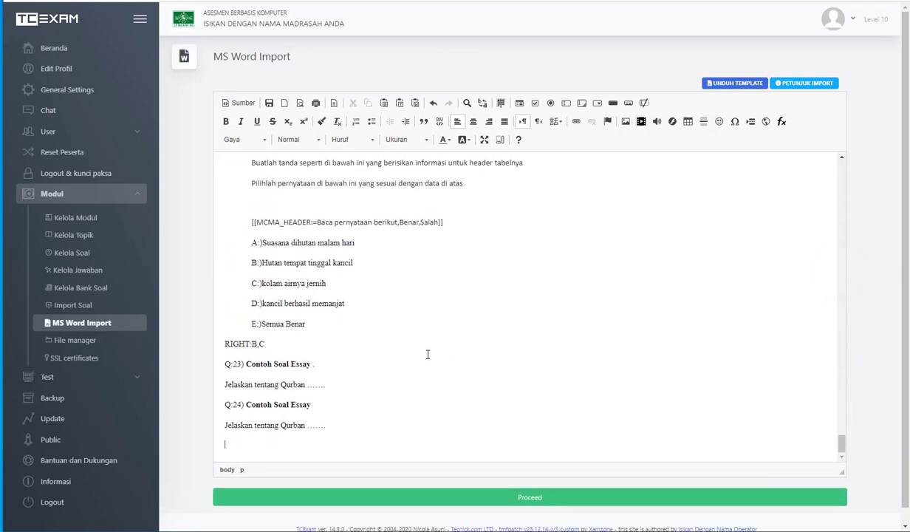
pyautogui.scroll(7, 427, 351)
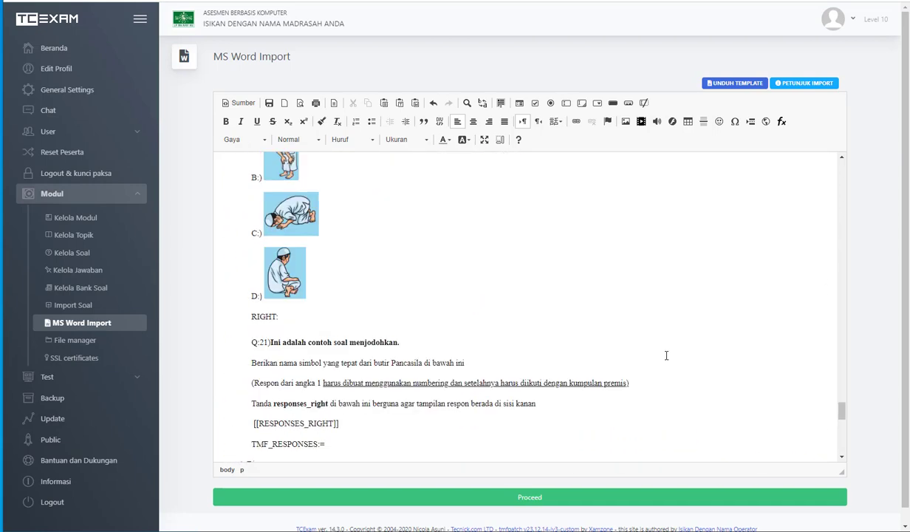
# Remove the indentation from answer D, Block, of question 1 in the import editor, keeping it on its own line
pyautogui.moveTo(841, 406); pyautogui.dragTo(815, 169)
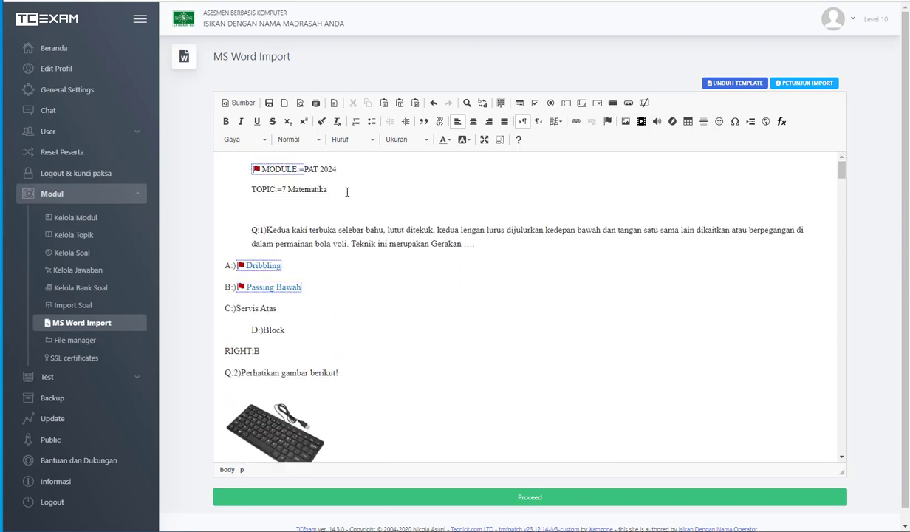
pyautogui.click(248, 331)
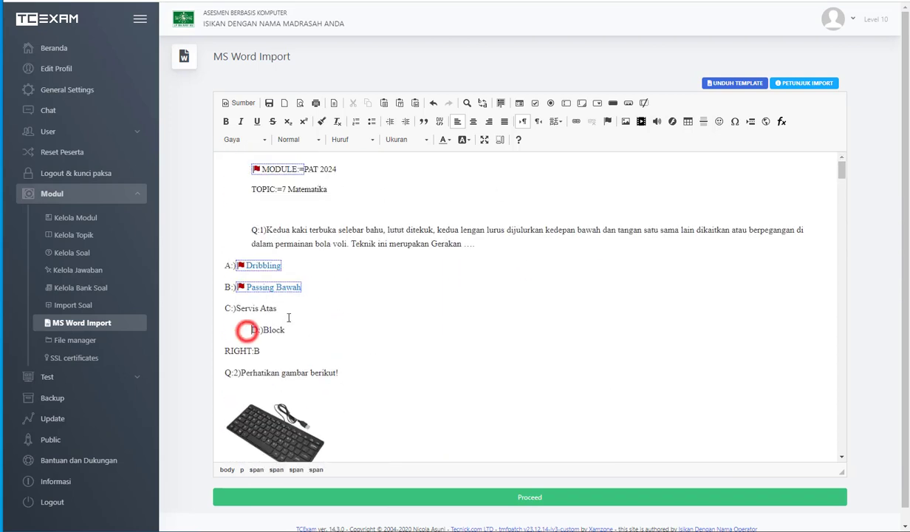
pyautogui.press('BackSpace')
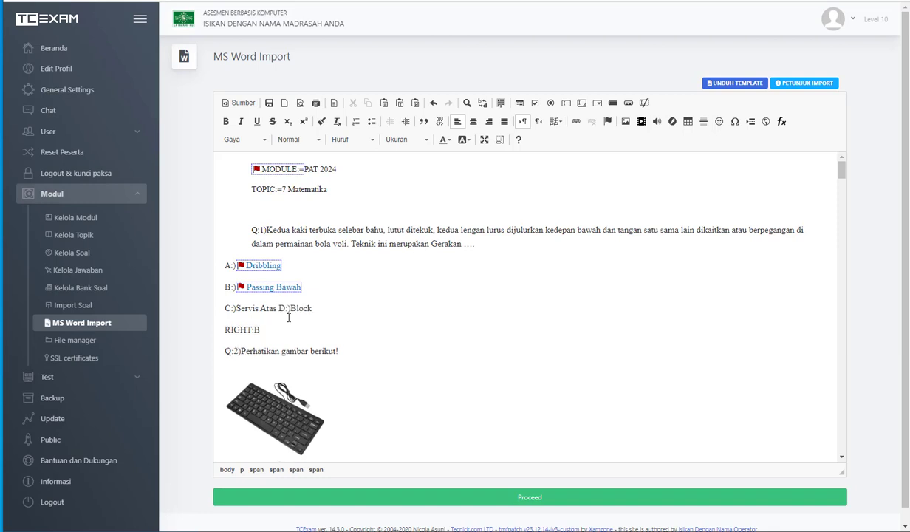
pyautogui.press('Return')
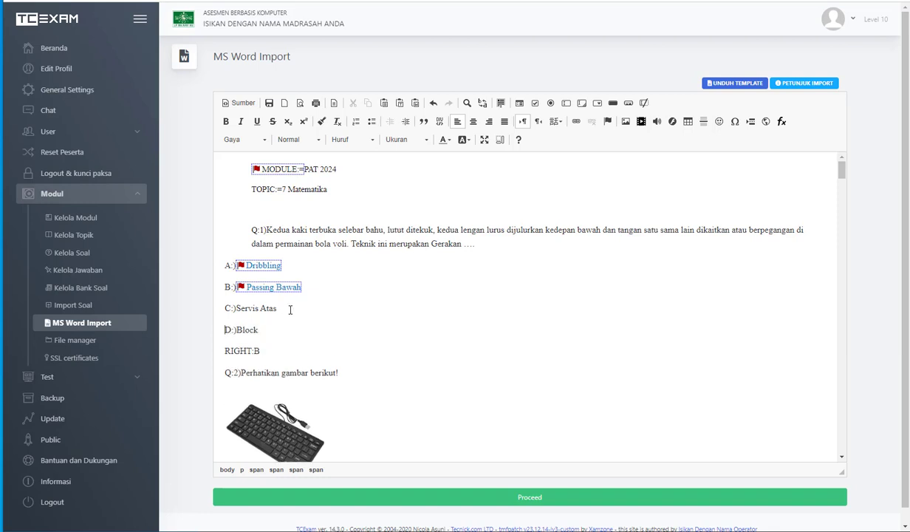
pyautogui.scroll(-3, 404, 361)
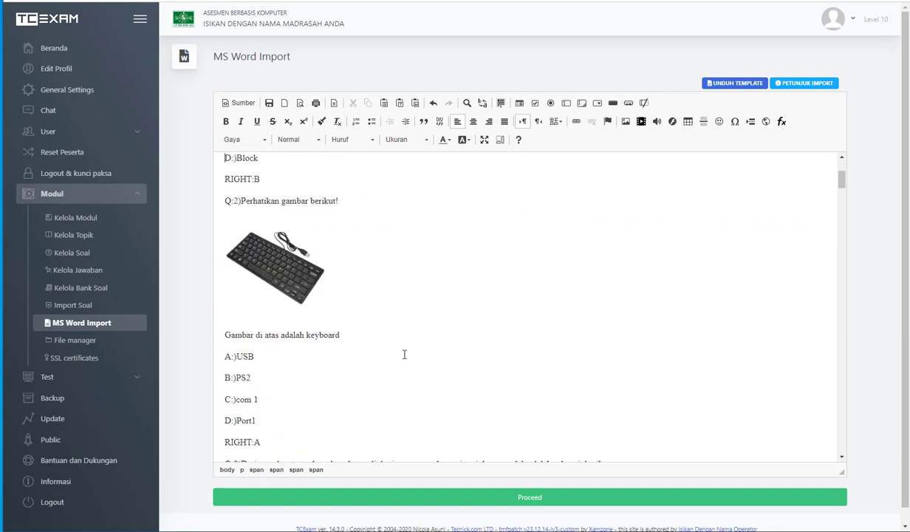
pyautogui.scroll(3, 404, 353)
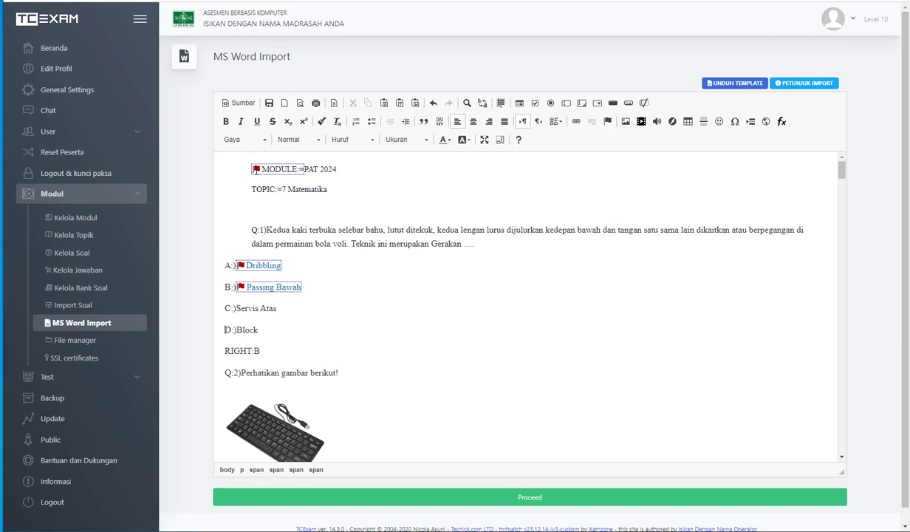
# Reduce the import editor's height and submit the pasted questions for import
pyautogui.click(255, 170)
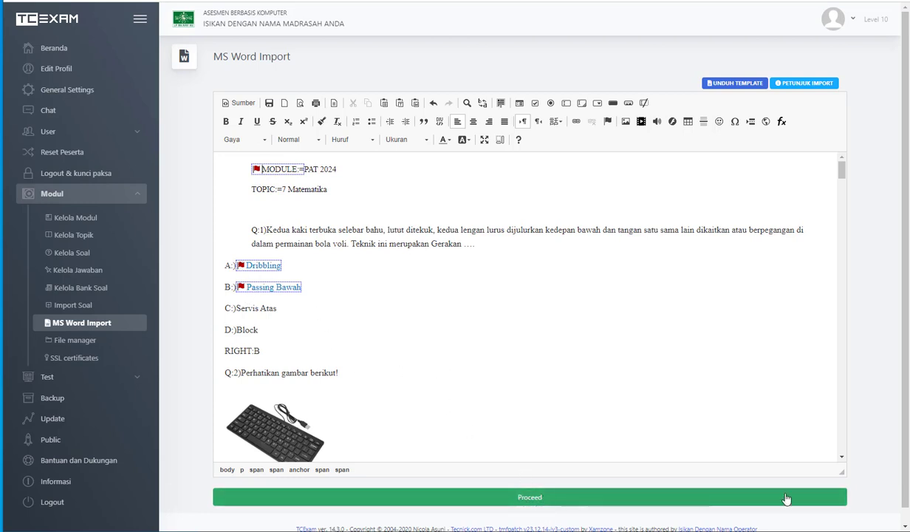
pyautogui.moveTo(841, 472); pyautogui.dragTo(841, 419)
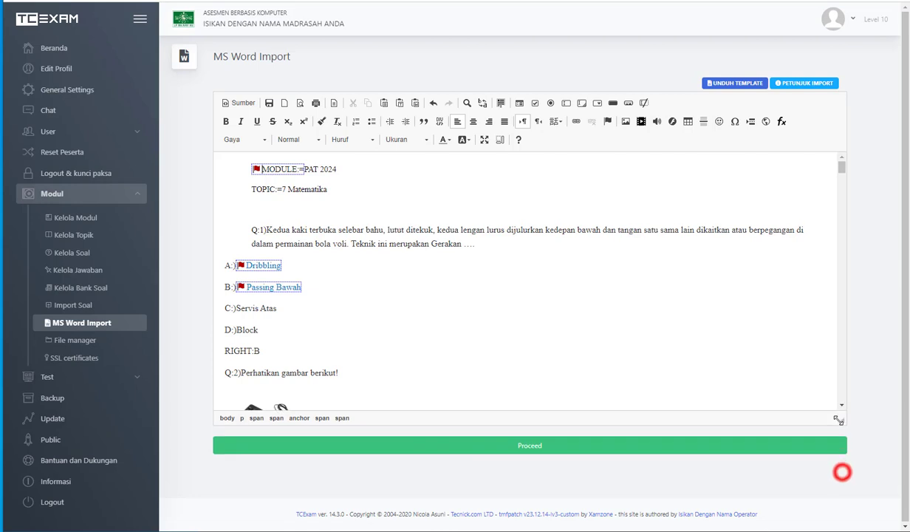
pyautogui.click(536, 451)
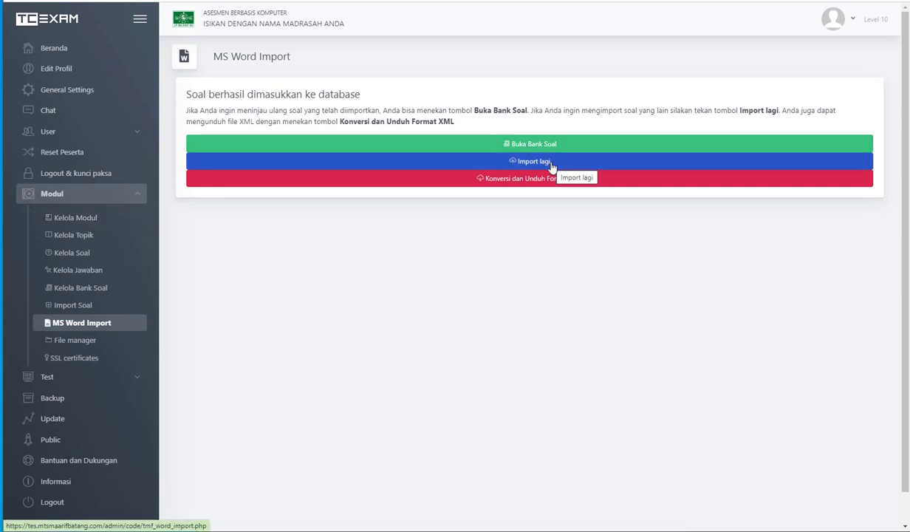
# Open the Kelola Modul page and display module PAT 2024 to verify that it exists
pyautogui.click(78, 220)
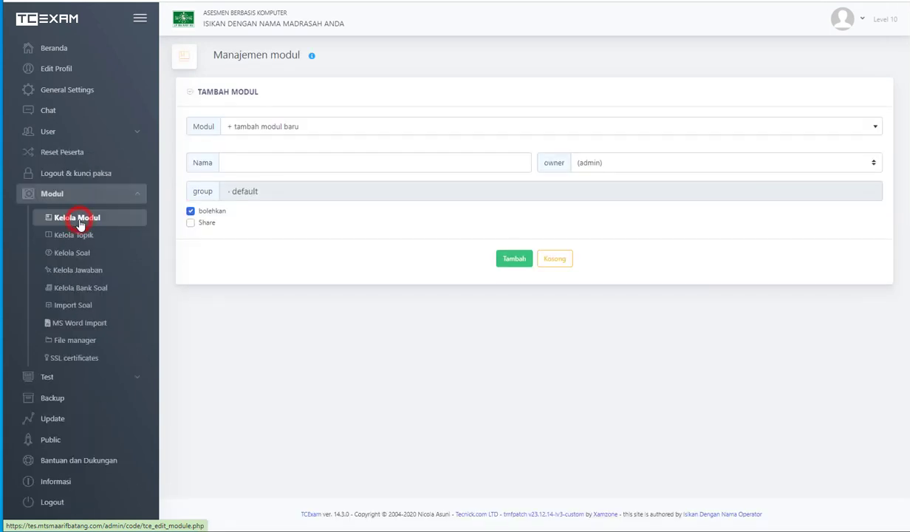
pyautogui.click(322, 125)
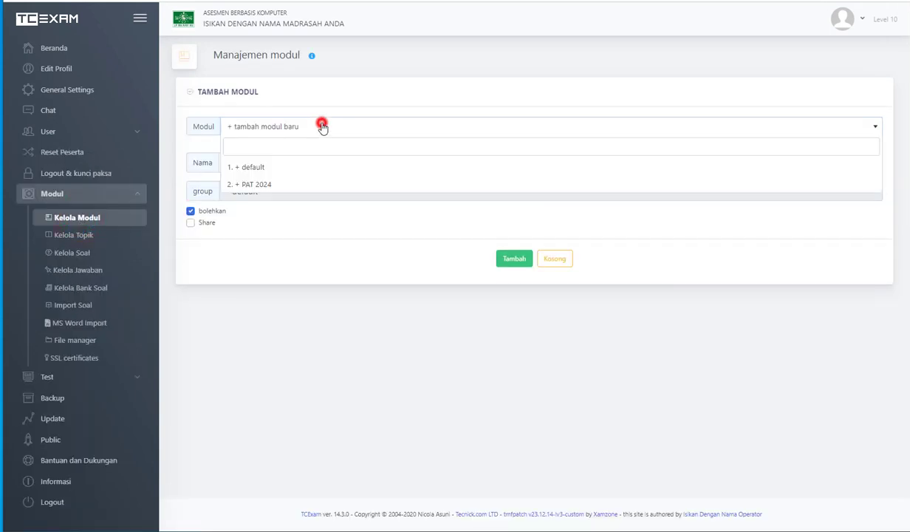
pyautogui.click(264, 189)
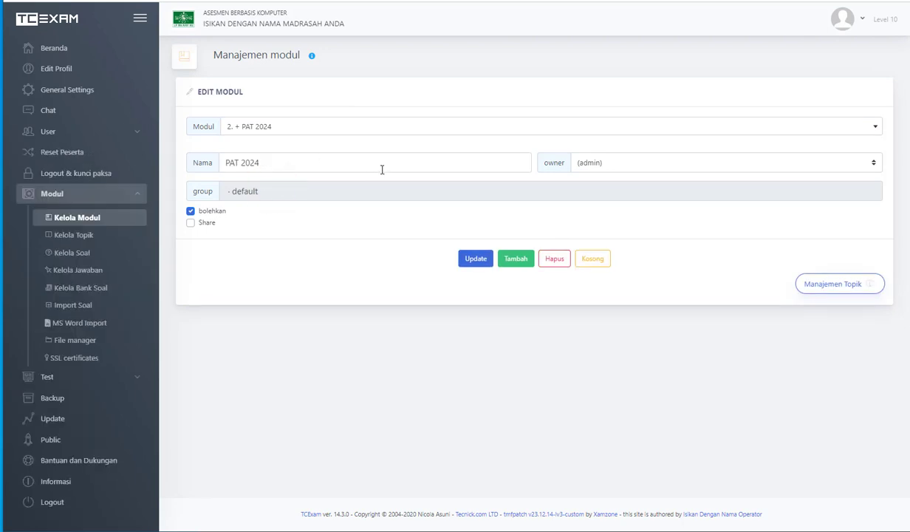
# Open the Kelola Topik page and display topic 7 Matematika of module PAT 2024
pyautogui.click(101, 236)
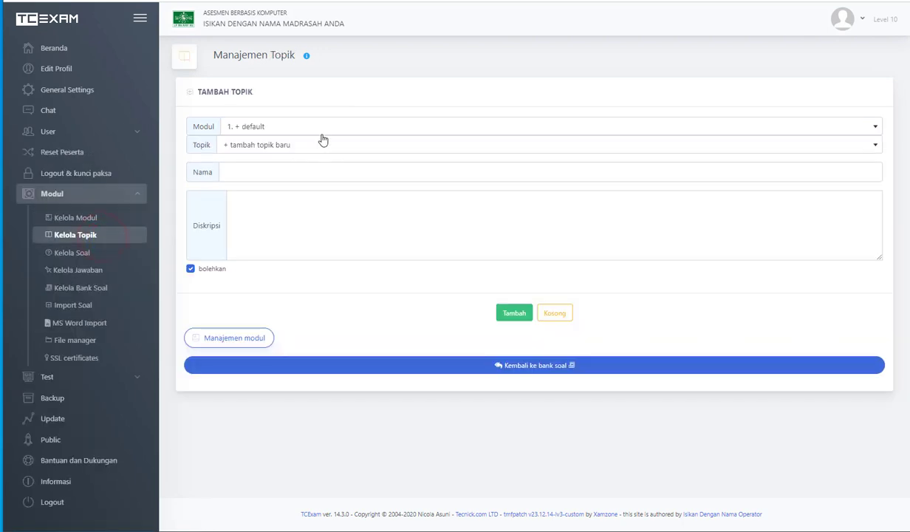
pyautogui.click(321, 131)
pyautogui.click(297, 167)
pyautogui.click(290, 148)
pyautogui.click(279, 186)
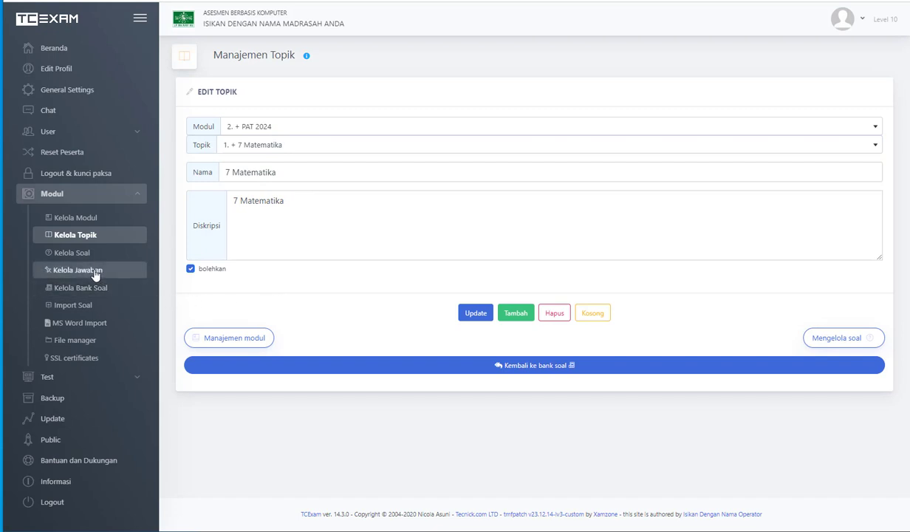
# Check the Kelola Soal page, then open Kelola Bank Soal and inspect its module and topic choices for PAT 2024 and 7 Matematika
pyautogui.click(73, 253)
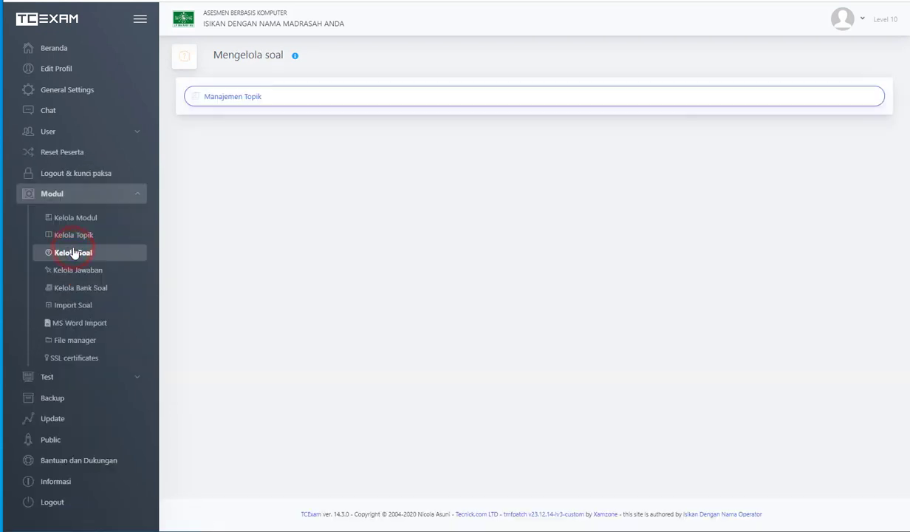
pyautogui.click(263, 97)
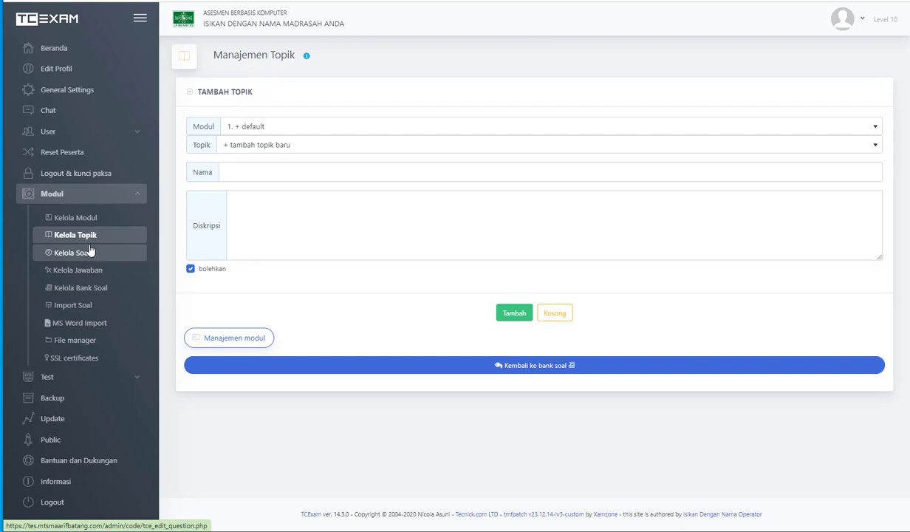
pyautogui.click(84, 290)
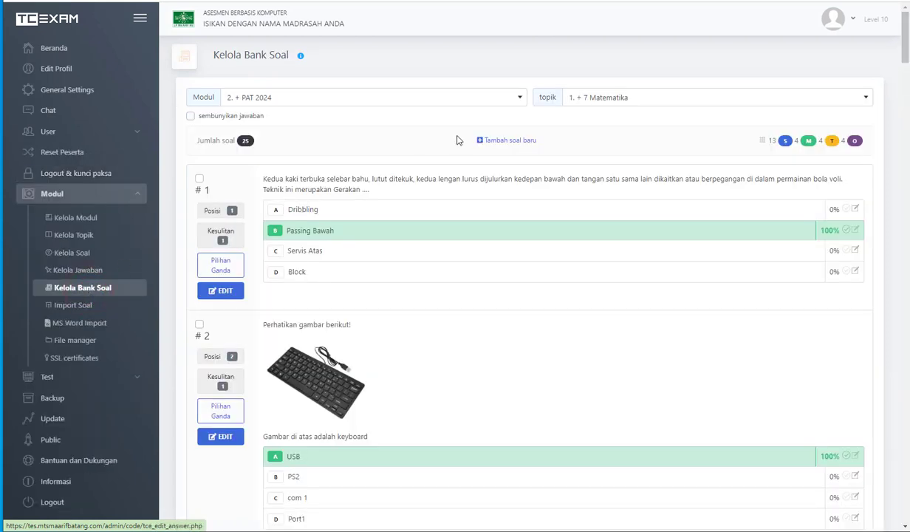
pyautogui.click(451, 97)
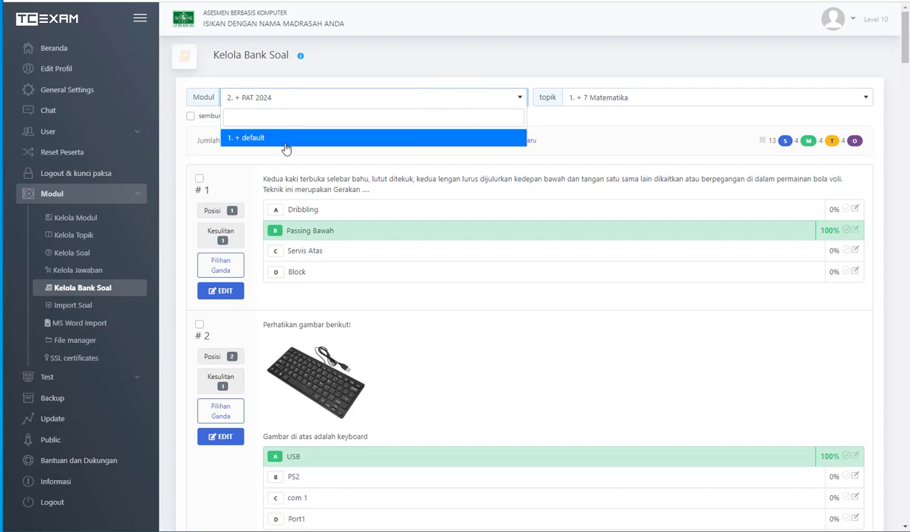
pyautogui.click(563, 111)
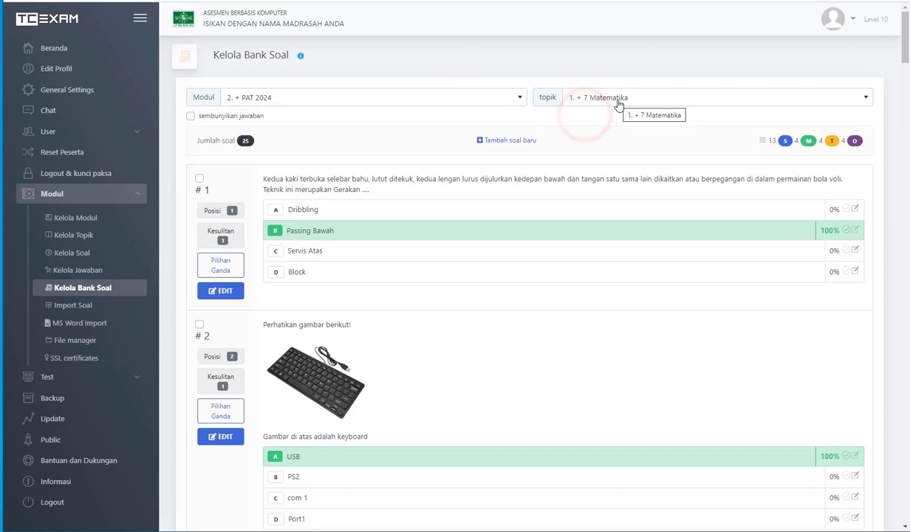
pyautogui.click(616, 100)
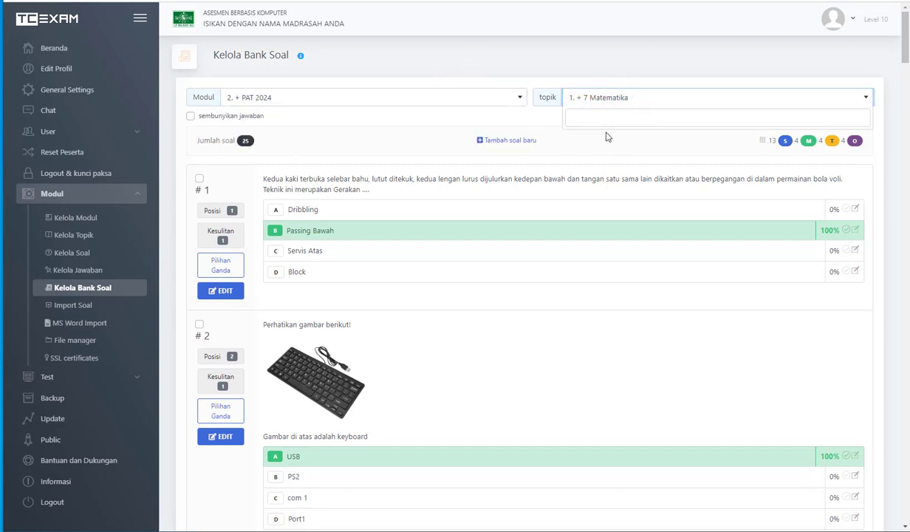
pyautogui.click(194, 97)
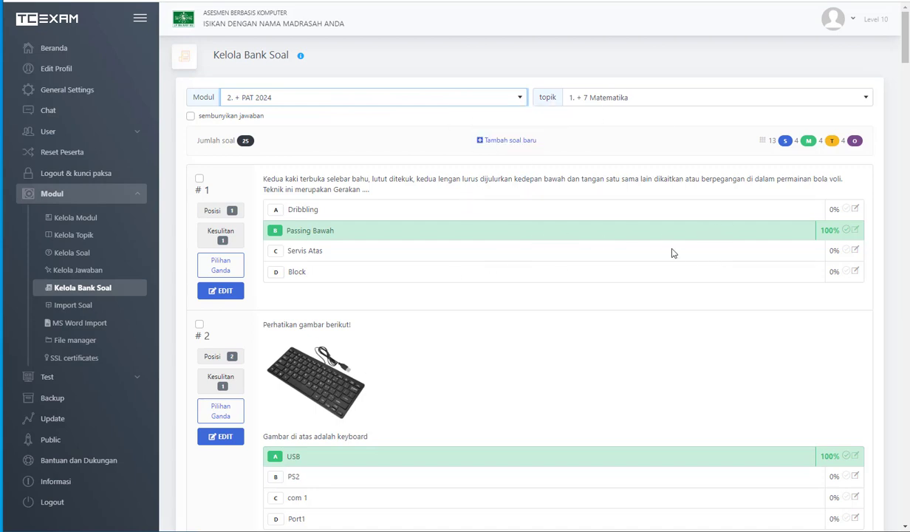
# Check the question-type counts in the question bank and examine the imported multiple-choice questions 1 to 13 with their answer keys
pyautogui.doubleClick(770, 141)
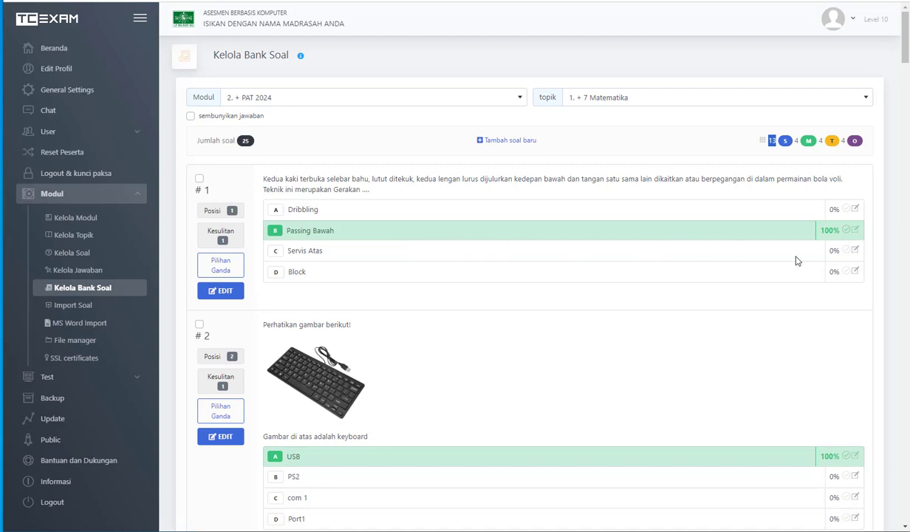
pyautogui.scroll(-3, 823, 236)
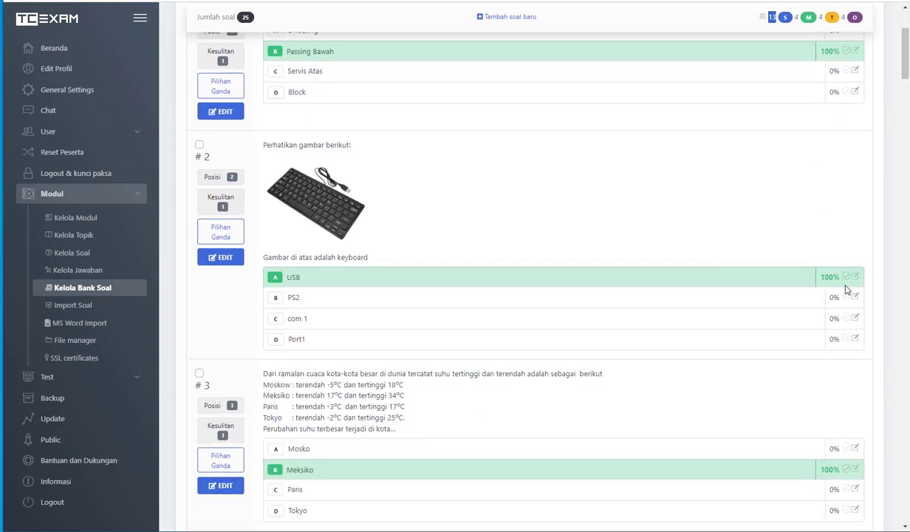
pyautogui.scroll(-5, 846, 290)
pyautogui.scroll(-4, 662, 302)
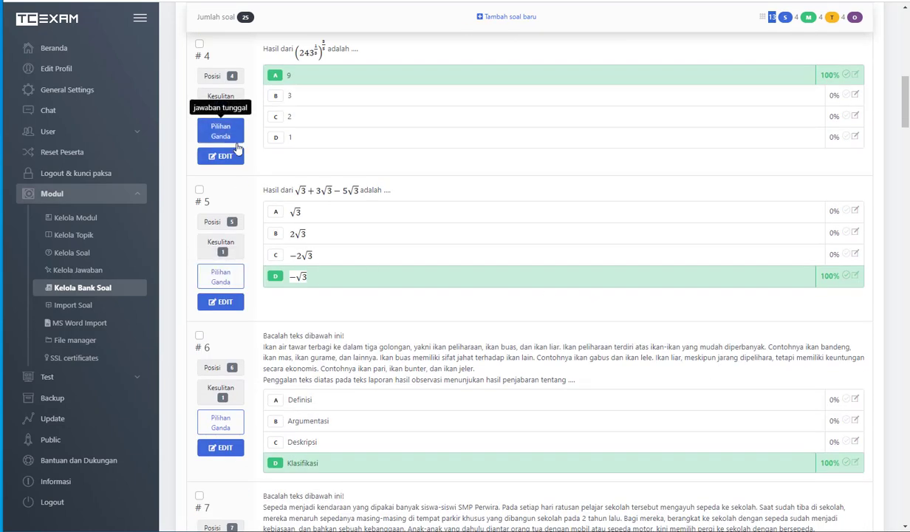
pyautogui.scroll(1, 246, 269)
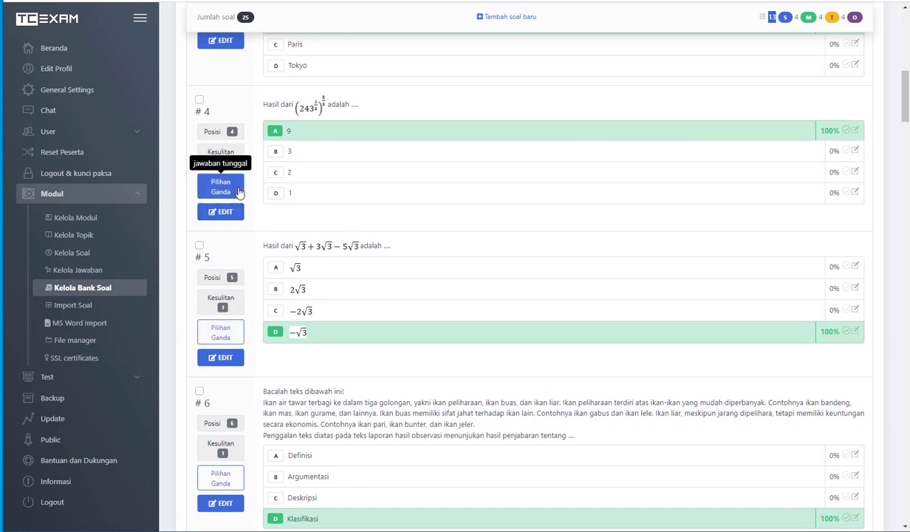
pyautogui.click(226, 330)
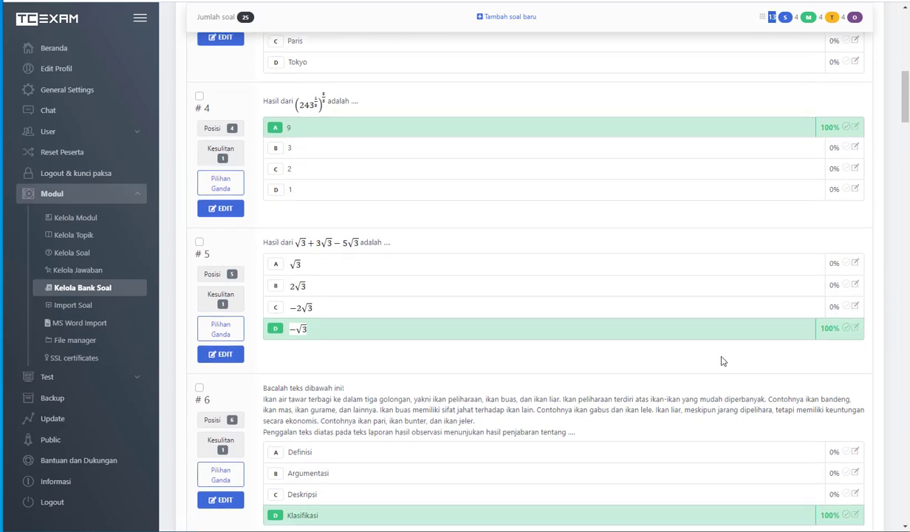
pyautogui.scroll(-2, 698, 361)
pyautogui.scroll(-3, 698, 368)
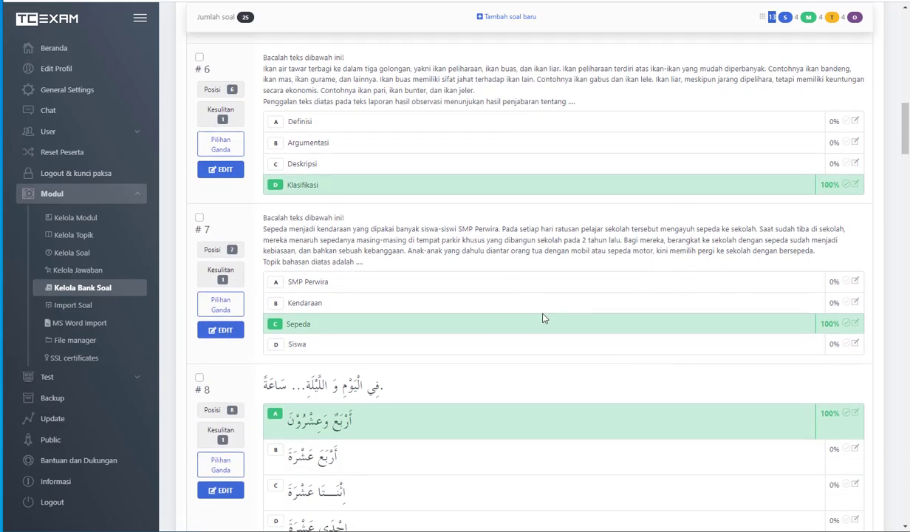
pyautogui.scroll(-5, 517, 297)
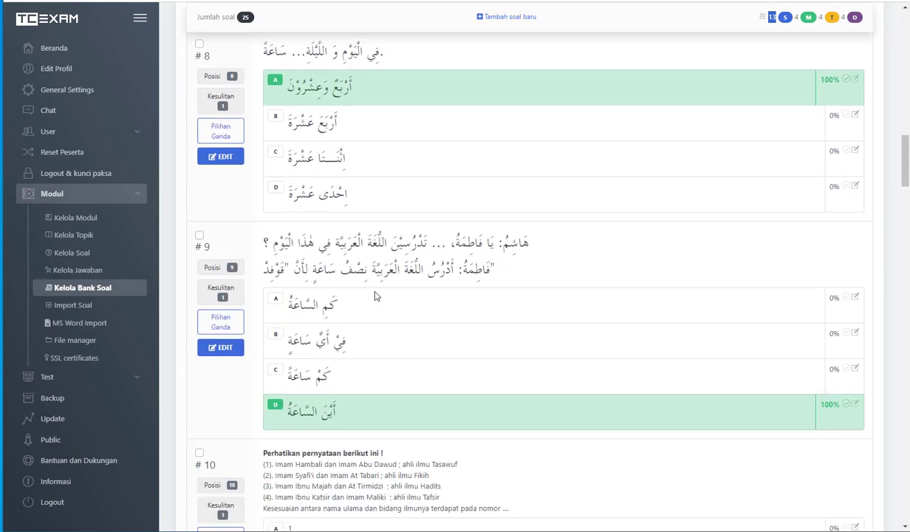
pyautogui.scroll(-10, 444, 305)
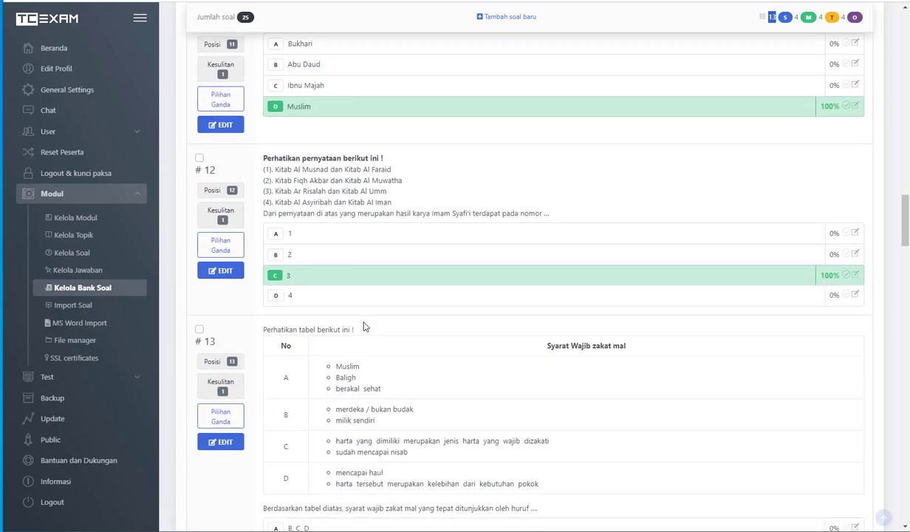
# Examine the imported Uraian questions 14 and 15 and the answer-ordering questions 16 and 17 in the question bank
pyautogui.scroll(-1, 364, 326)
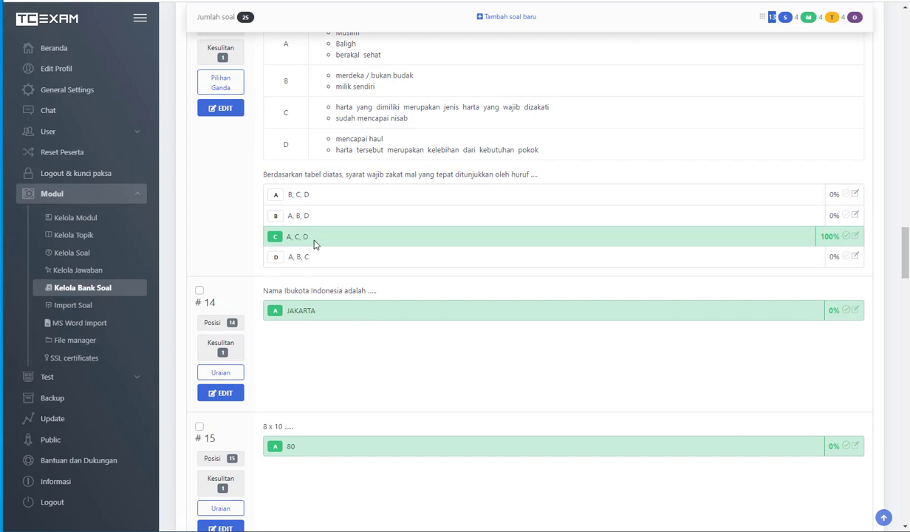
pyautogui.scroll(-3, 316, 246)
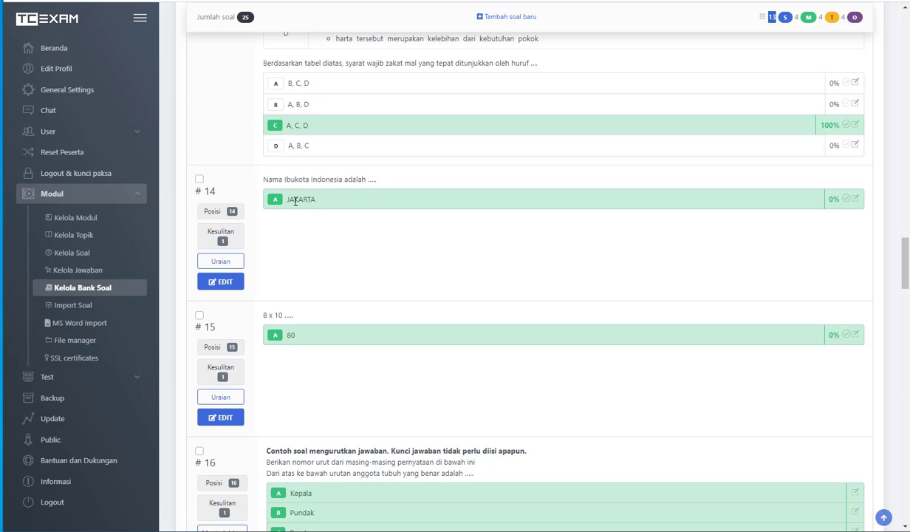
pyautogui.scroll(-1, 443, 336)
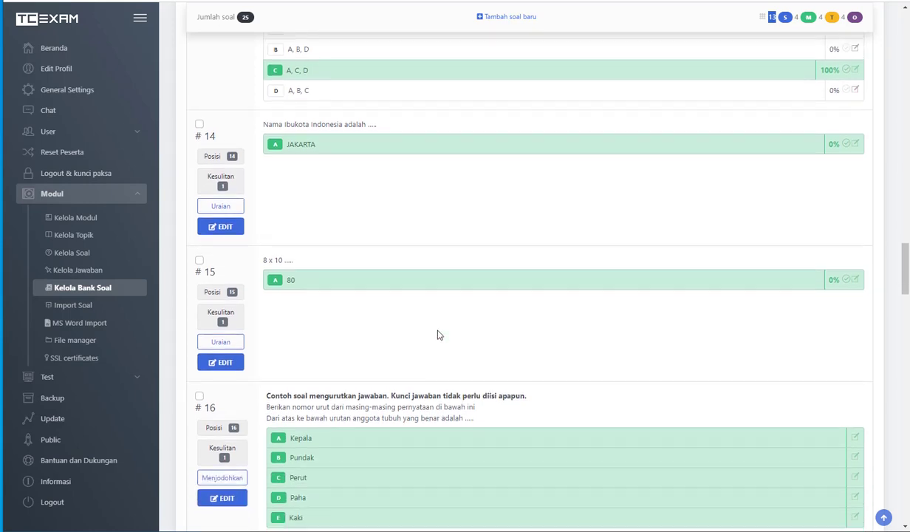
pyautogui.scroll(-1, 341, 297)
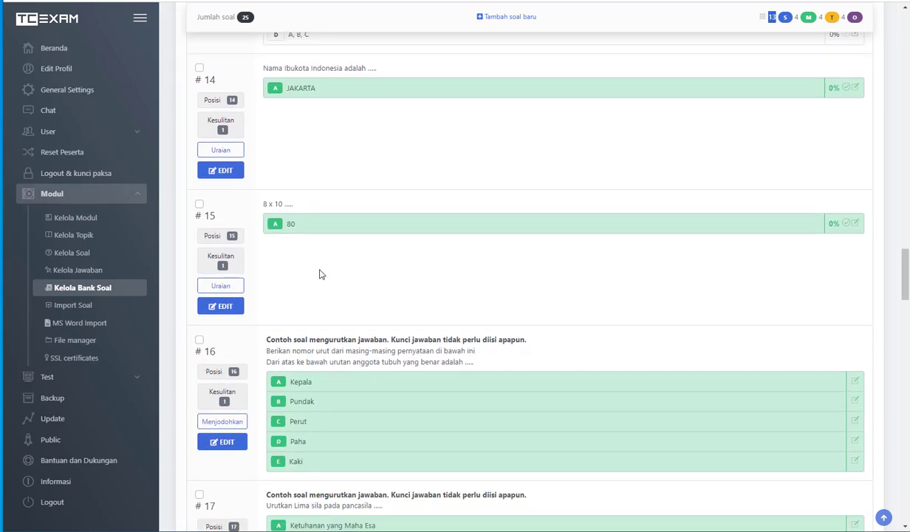
pyautogui.scroll(-3, 316, 273)
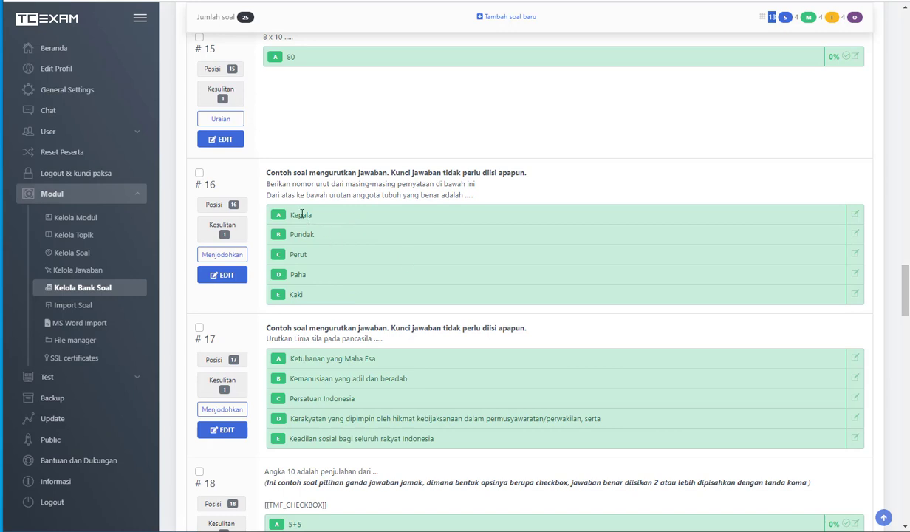
pyautogui.scroll(-2, 309, 300)
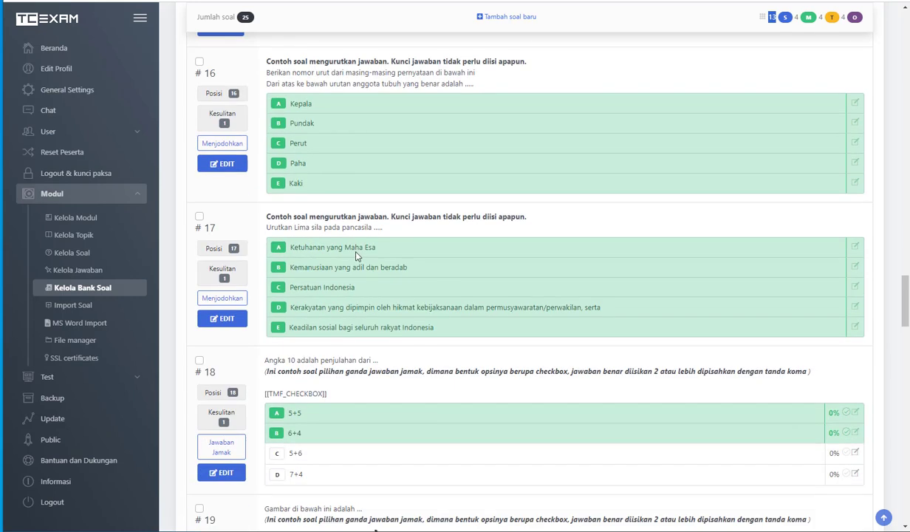
# Compare the option weight percentages of multiple-answer question 18 with those of single-answer questions 11 to 13 in the question bank
pyautogui.scroll(-2, 351, 316)
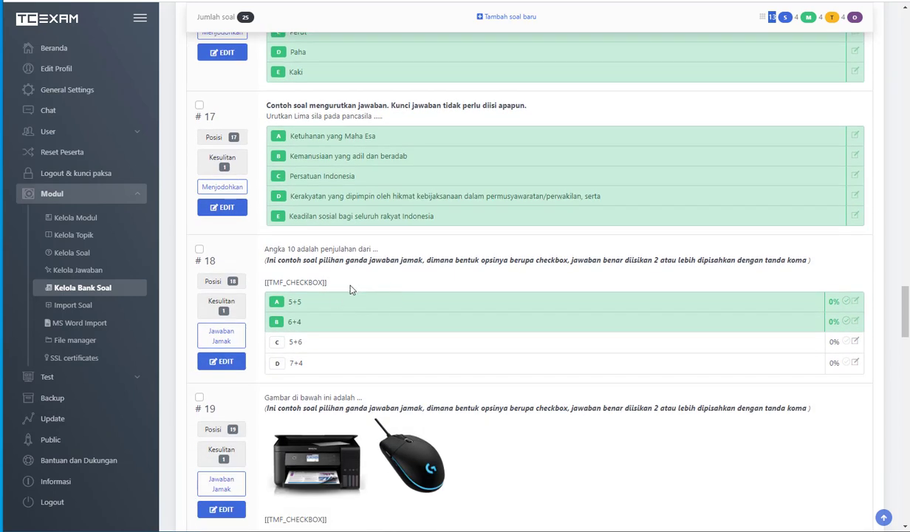
pyautogui.scroll(8, 813, 306)
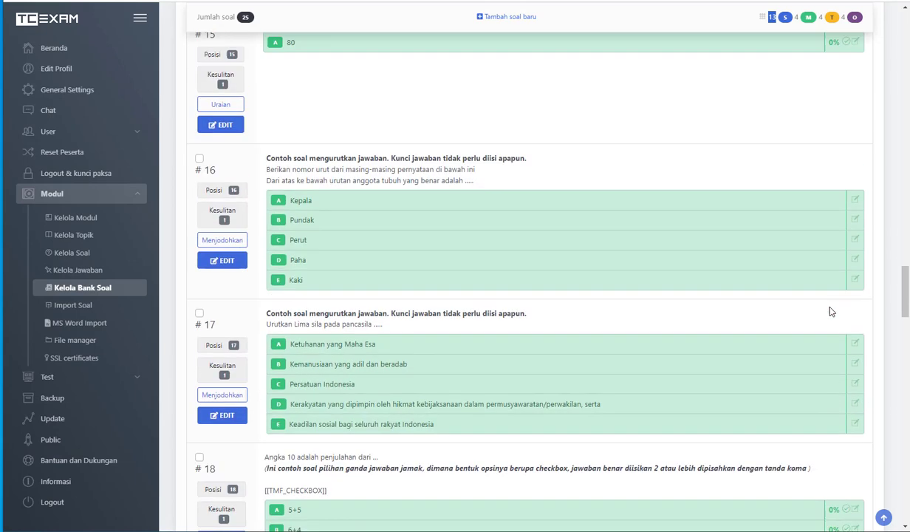
pyautogui.scroll(-8, 826, 311)
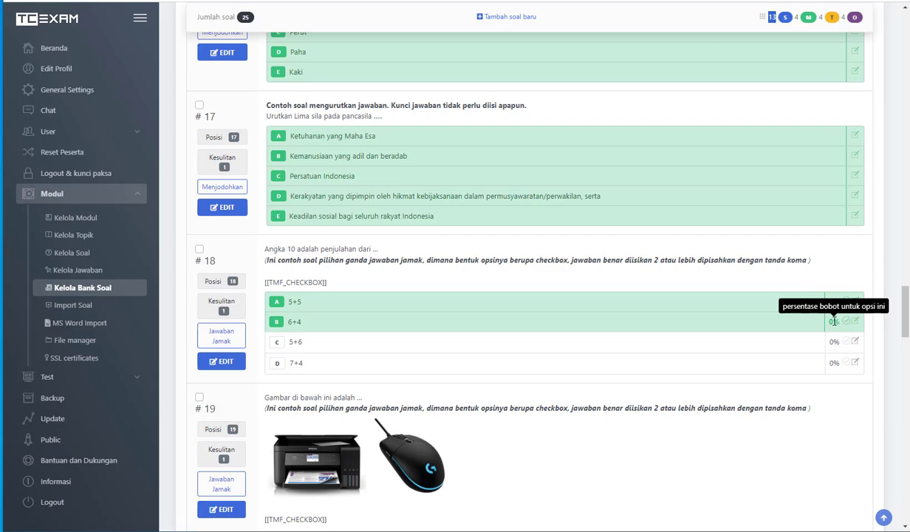
pyautogui.scroll(15, 782, 268)
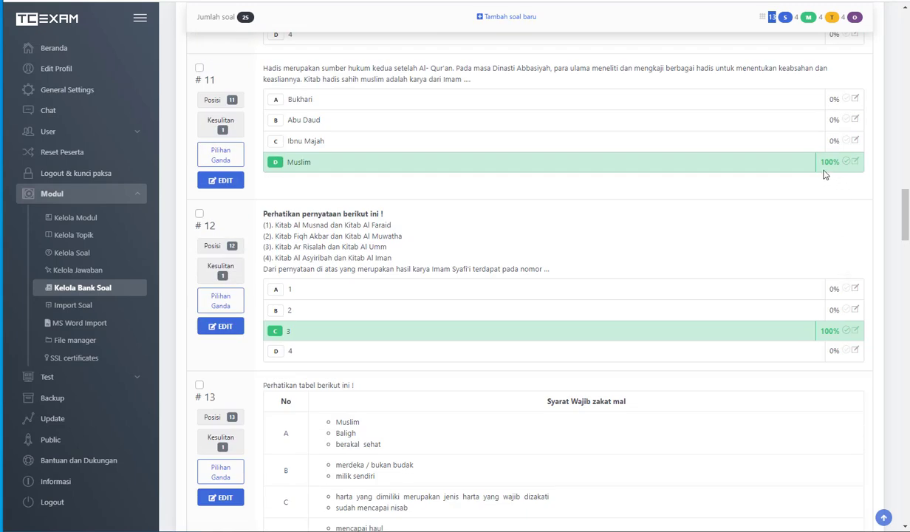
pyautogui.click(825, 162)
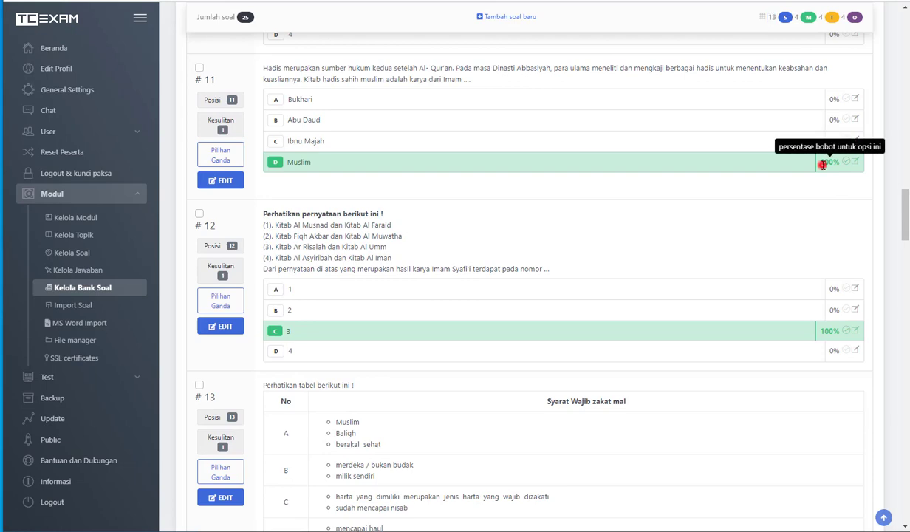
pyautogui.click(822, 334)
pyautogui.scroll(-2, 778, 352)
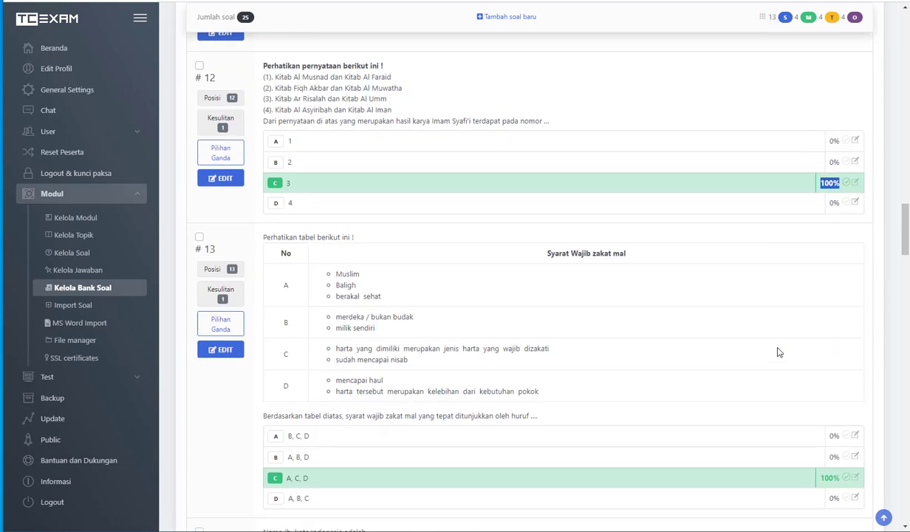
pyautogui.scroll(-9, 777, 352)
pyautogui.scroll(7, 777, 352)
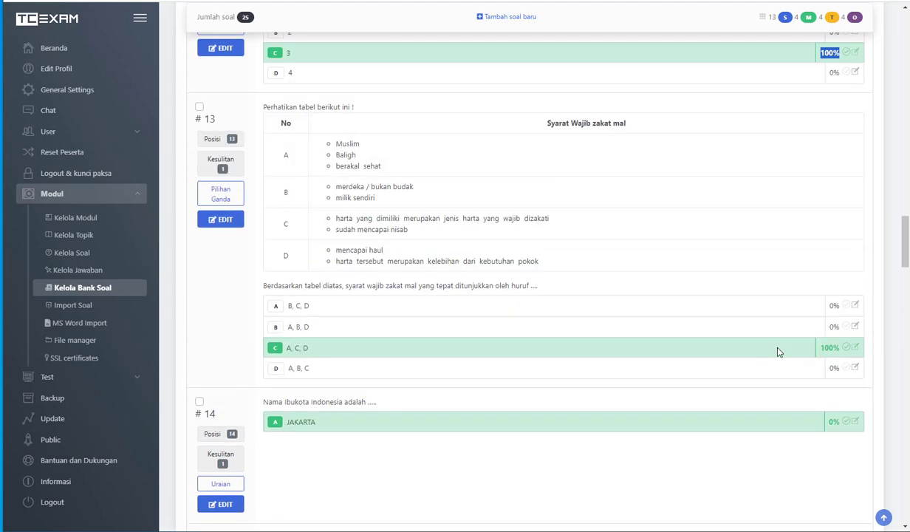
pyautogui.scroll(-10, 777, 352)
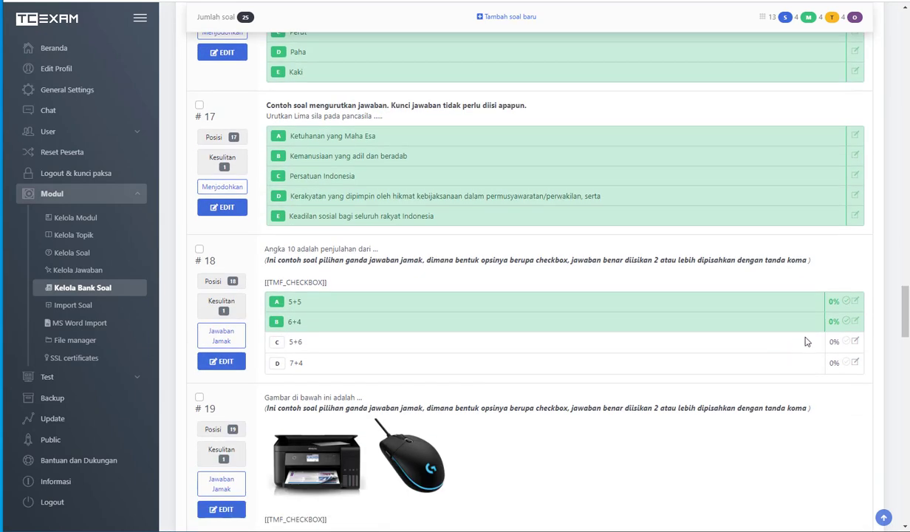
pyautogui.doubleClick(831, 303)
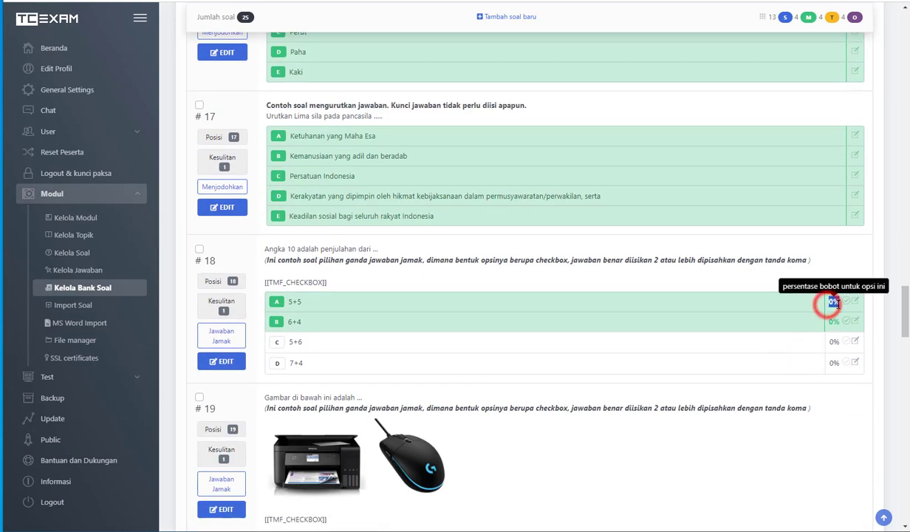
# Examine the Jawaban Jamak questions 19 and 20, checking their pictures, marked answers and option weights
pyautogui.scroll(-3, 769, 320)
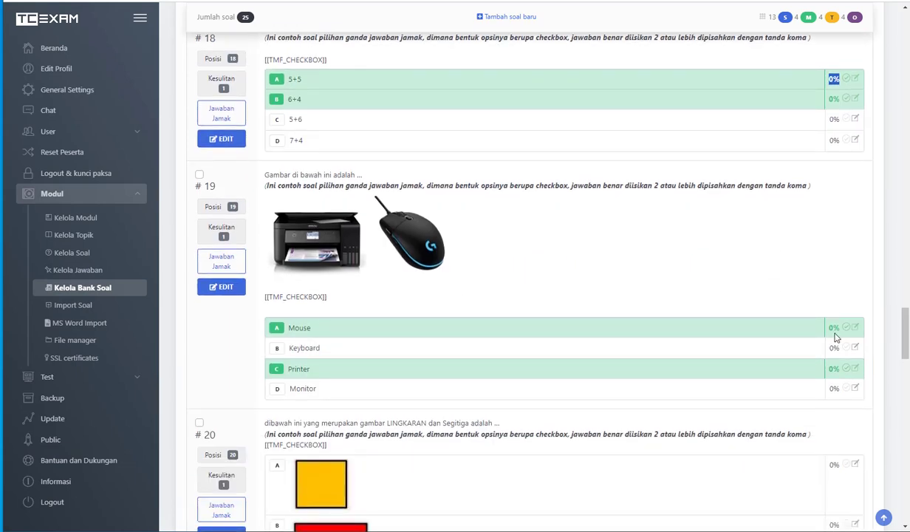
pyautogui.scroll(-4, 776, 345)
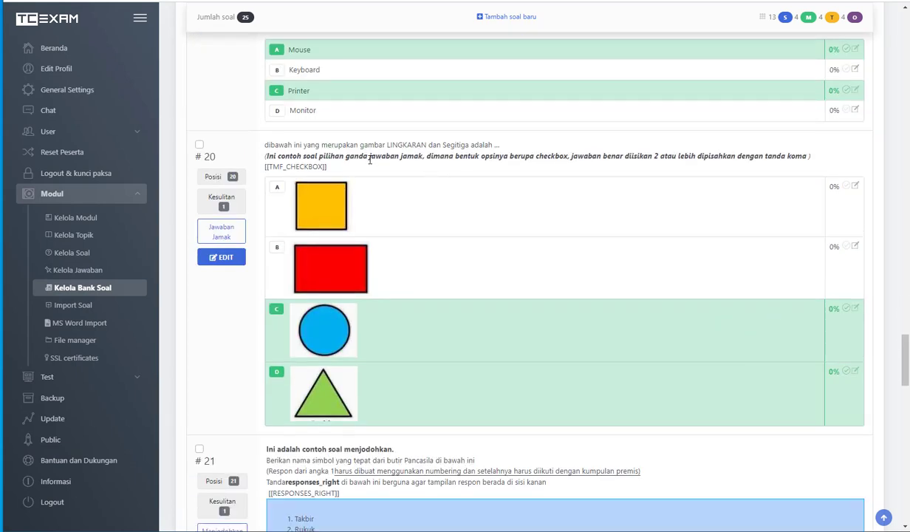
pyautogui.scroll(-1, 776, 311)
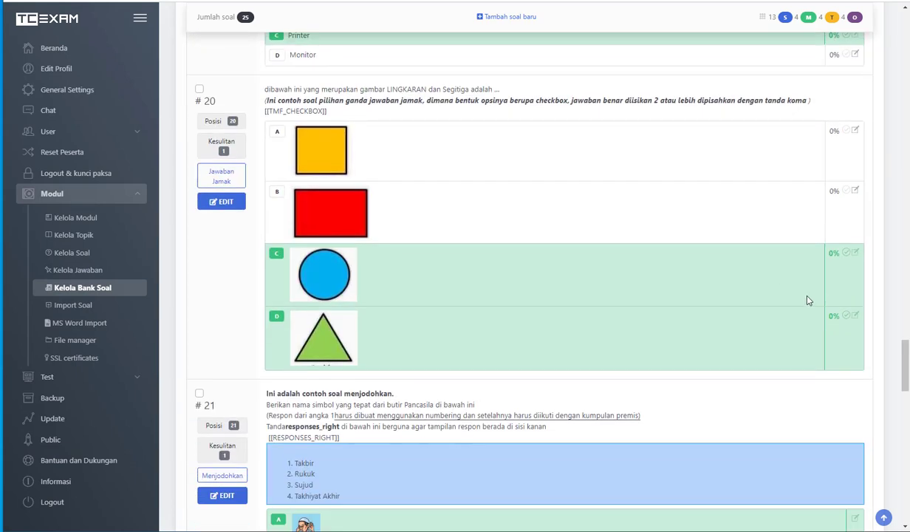
# Examine the Menjodohkan questions 21 and 22 with their numbered responses and answer premises
pyautogui.scroll(-3, 807, 300)
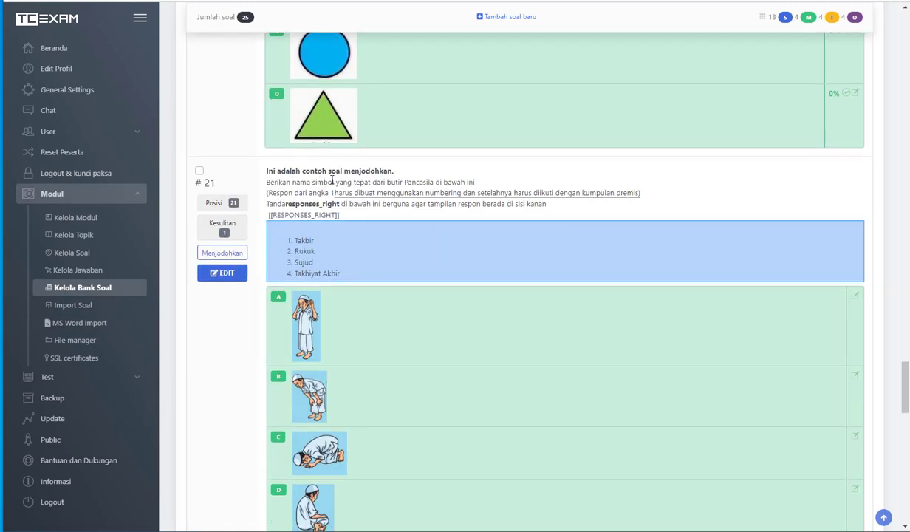
pyautogui.scroll(-3, 379, 234)
pyautogui.scroll(2, 357, 213)
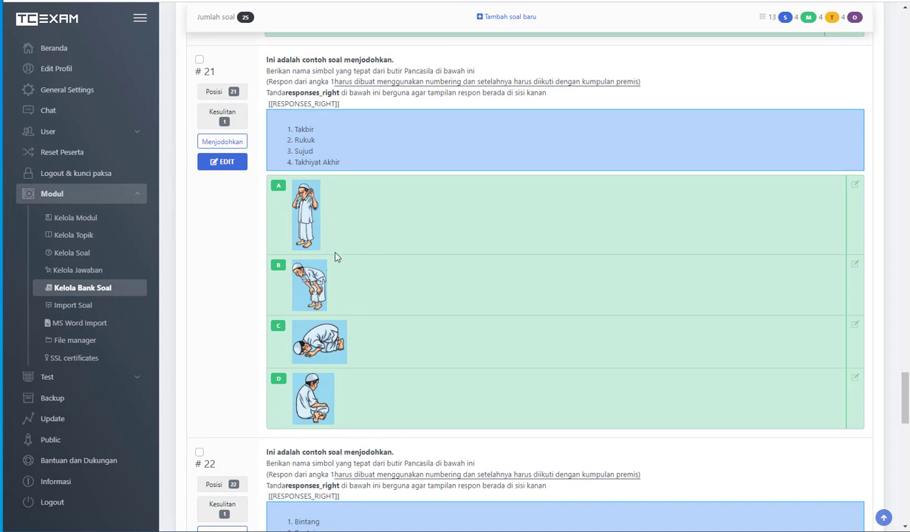
pyautogui.scroll(-2, 359, 267)
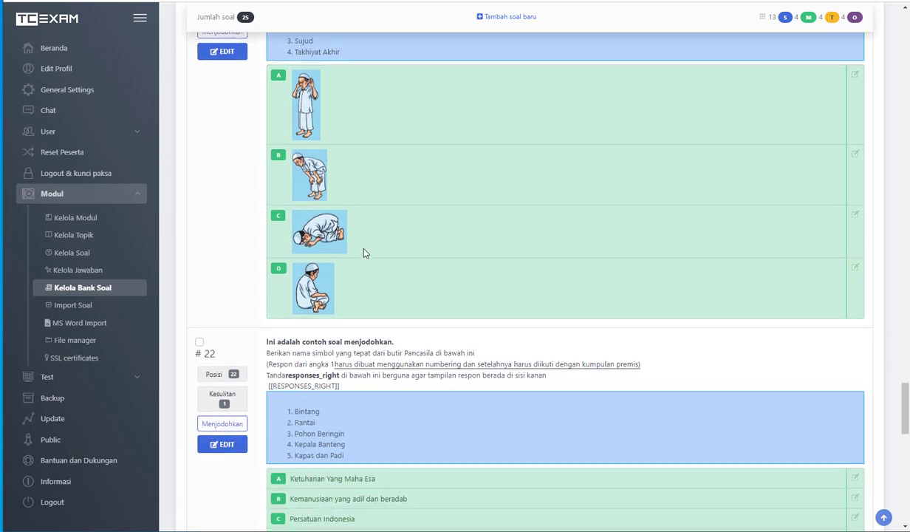
pyautogui.scroll(-4, 367, 246)
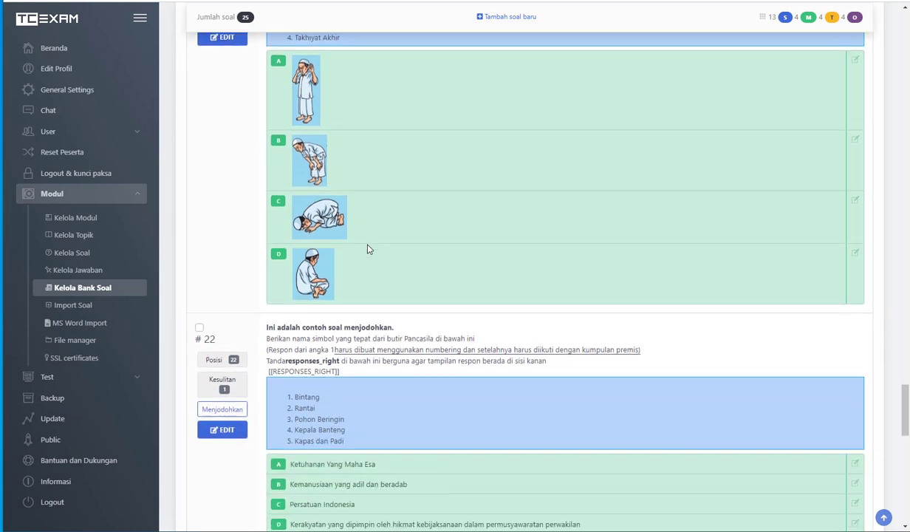
pyautogui.scroll(-1, 365, 292)
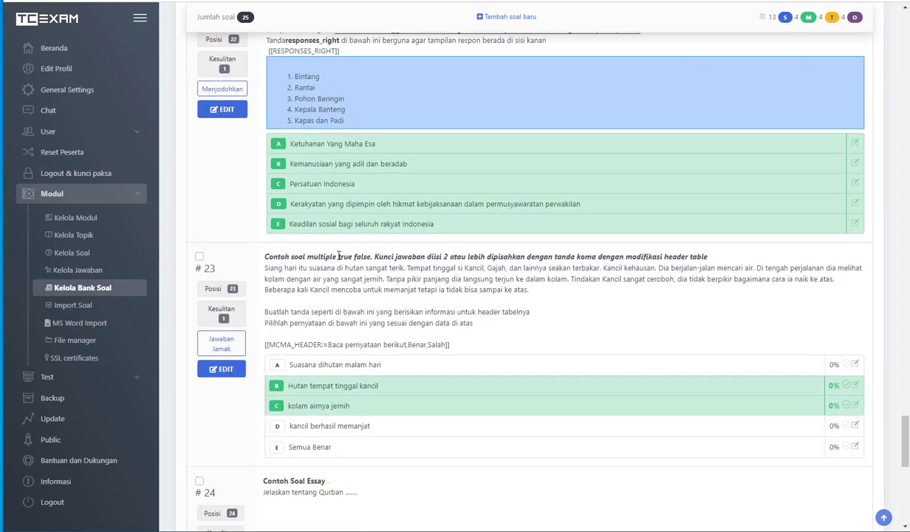
# Examine the multiple true-false question 23 and the essay questions 24 and 25 at the end of the question bank
pyautogui.moveTo(338, 256); pyautogui.dragTo(363, 256)
pyautogui.scroll(-2, 677, 316)
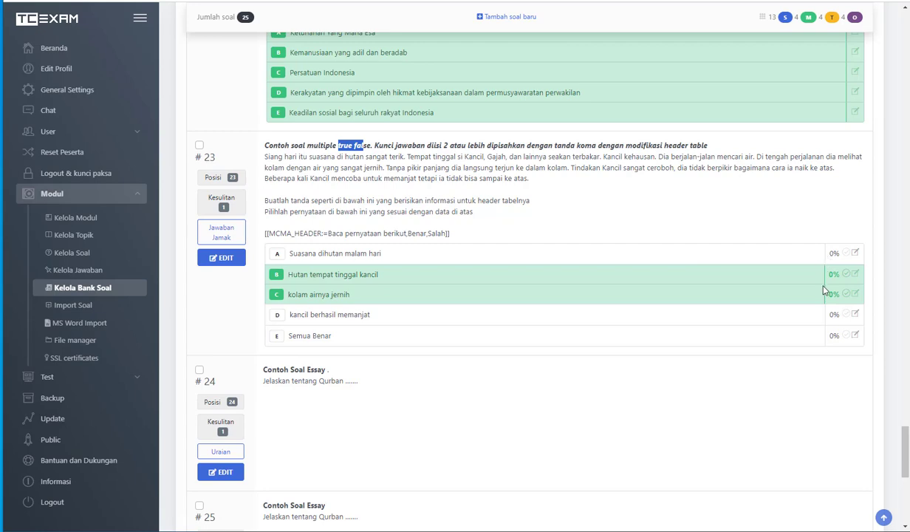
pyautogui.scroll(-5, 339, 230)
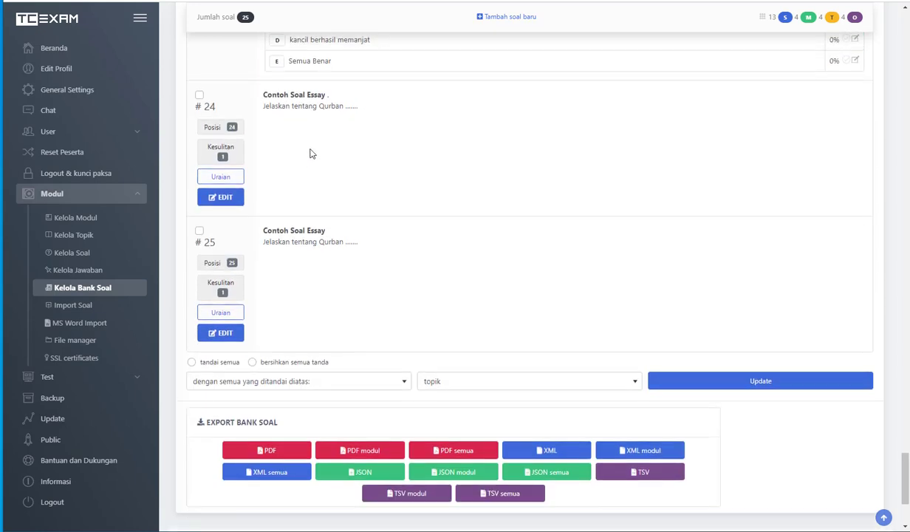
pyautogui.scroll(2, 303, 159)
pyautogui.scroll(-2, 356, 281)
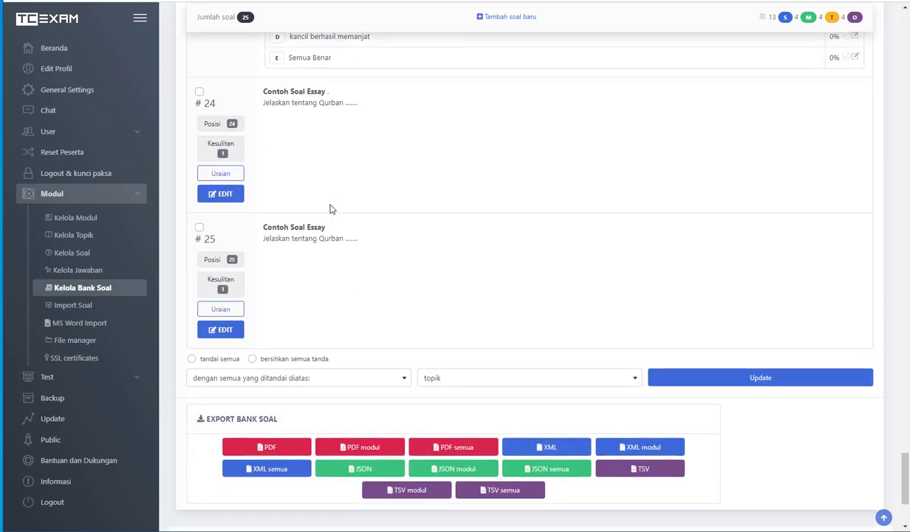
pyautogui.scroll(-2, 432, 290)
pyautogui.scroll(2, 514, 302)
# Return to Menjodohkan question 21 in the question bank and open it for editing
pyautogui.scroll(10, 514, 302)
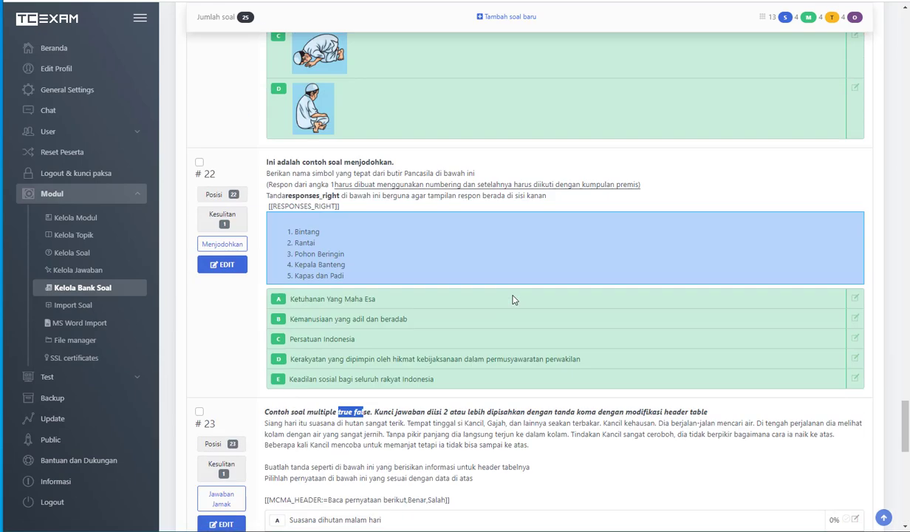
pyautogui.scroll(-2, 507, 305)
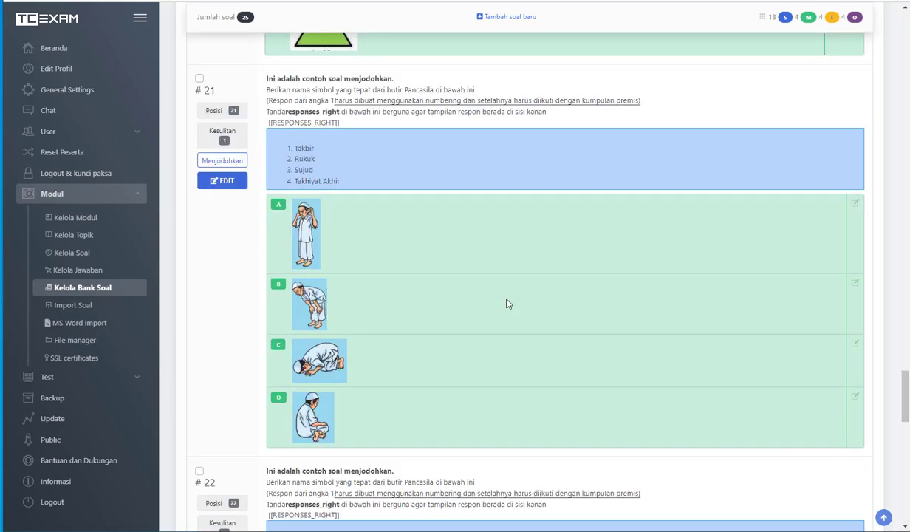
pyautogui.scroll(2, 401, 269)
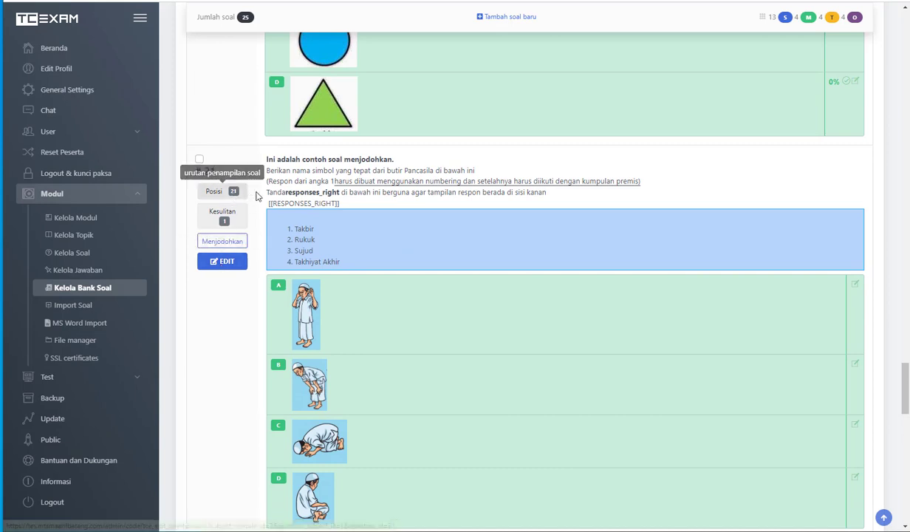
pyautogui.click(223, 261)
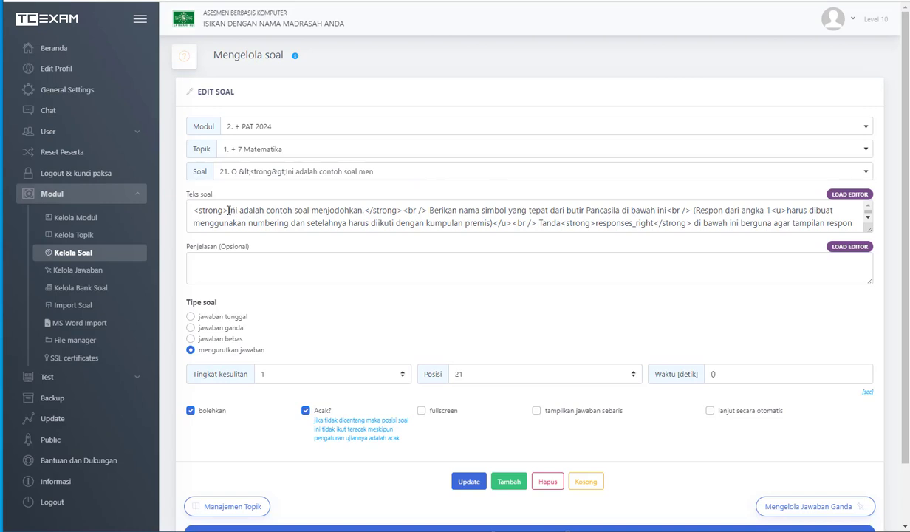
# Inspect the HTML tags in question 21's Teks soal, then load that text in the visual editor
pyautogui.click(337, 214)
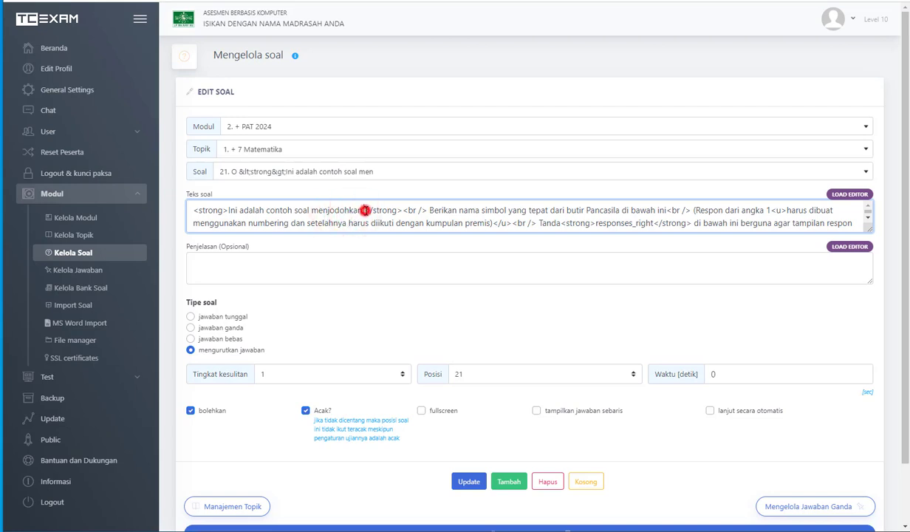
pyautogui.moveTo(365, 211); pyautogui.dragTo(427, 211)
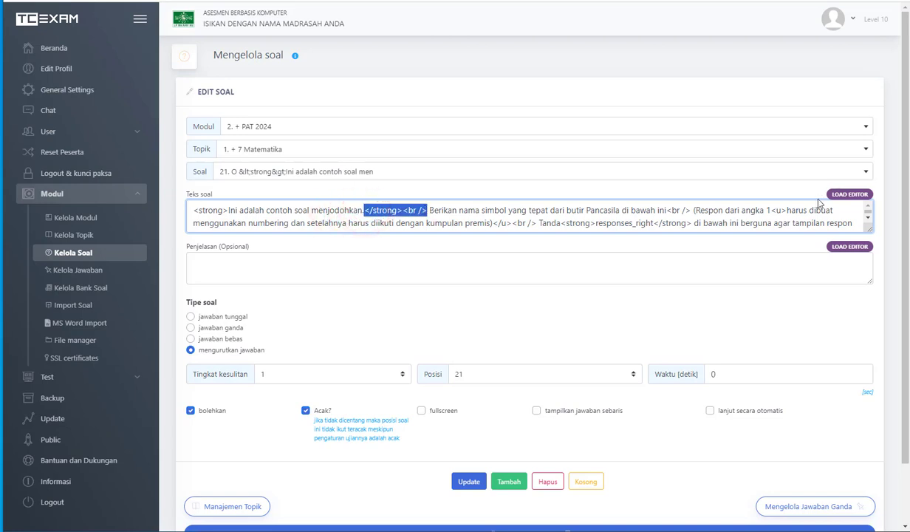
pyautogui.click(850, 194)
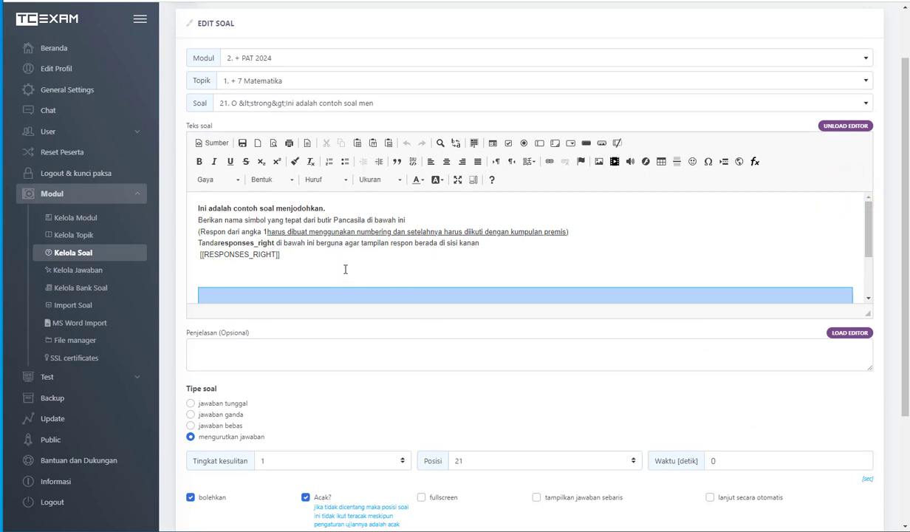
pyautogui.scroll(1, 345, 270)
pyautogui.scroll(-4, 342, 274)
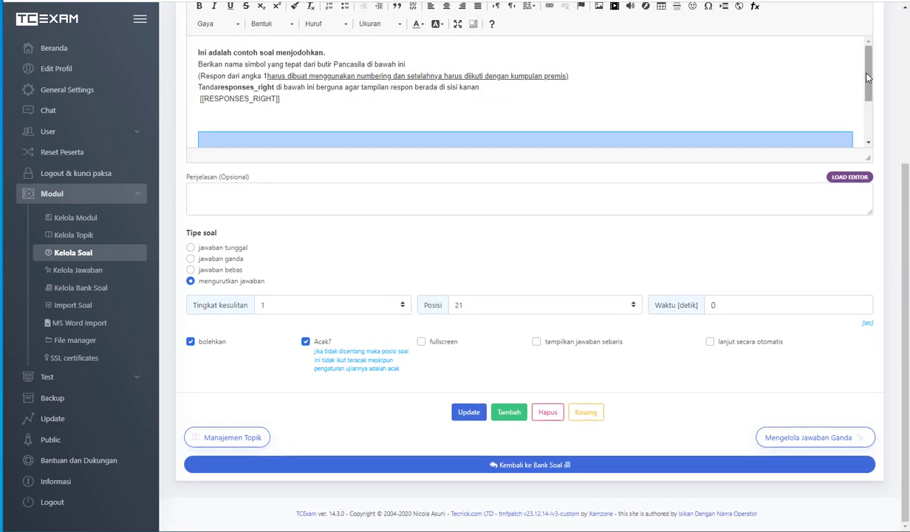
pyautogui.moveTo(868, 79); pyautogui.dragTo(874, 50)
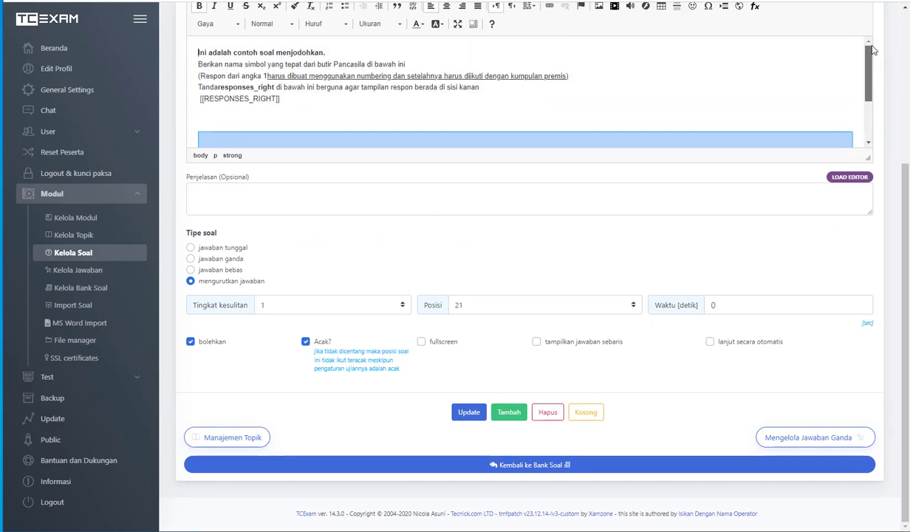
# Open the answer management of question 21 and display answer option 1 in the visual editor
pyautogui.click(795, 436)
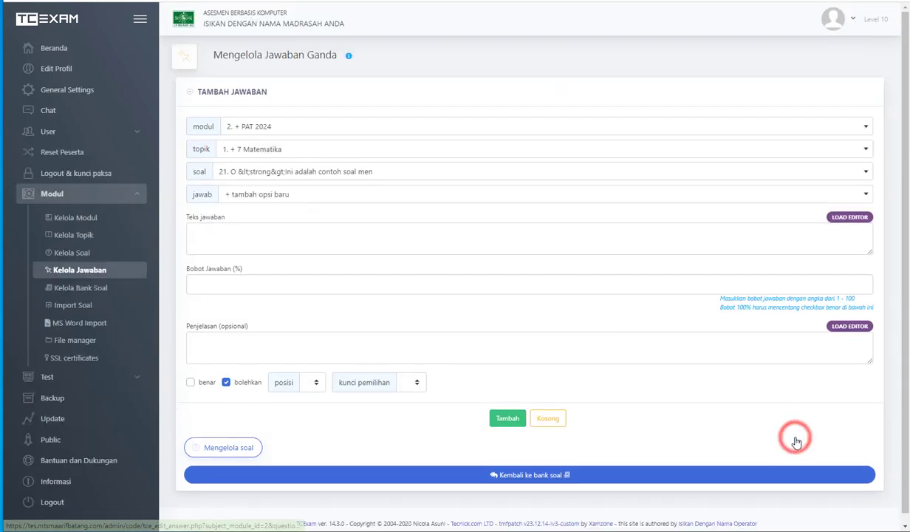
pyautogui.click(761, 197)
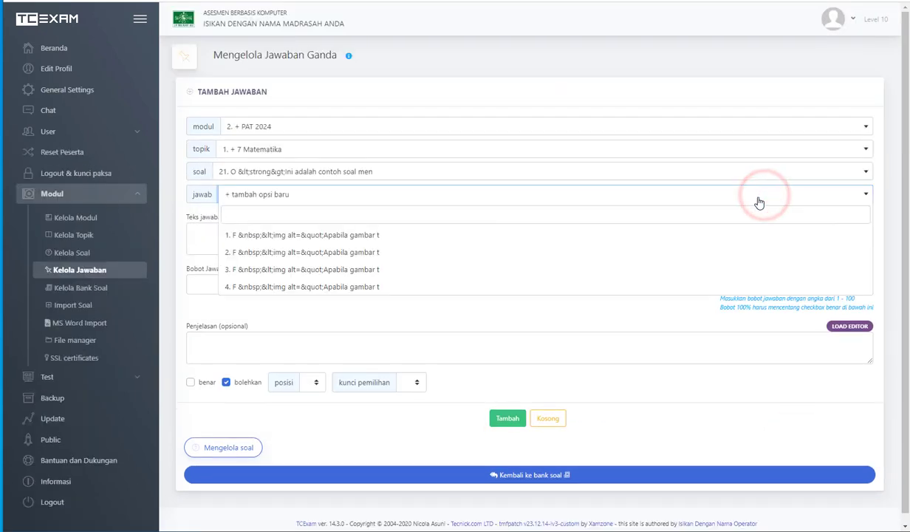
pyautogui.click(296, 234)
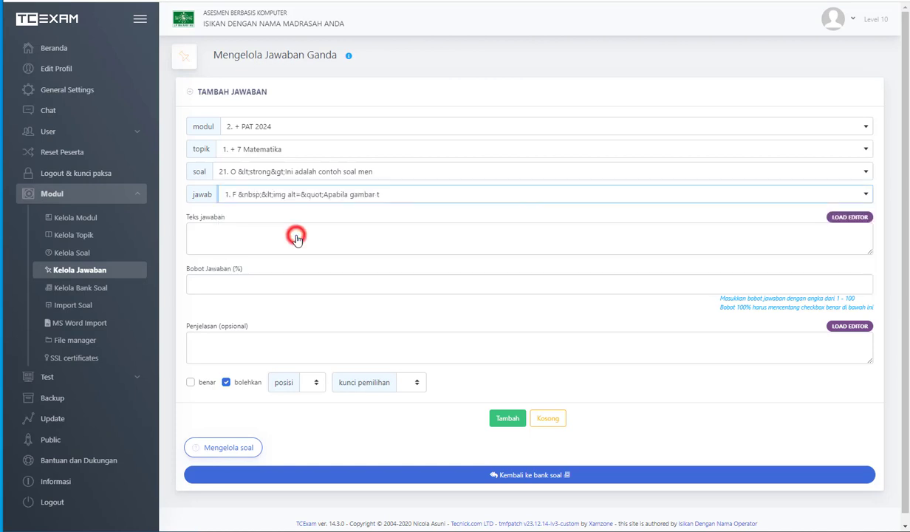
pyautogui.click(844, 217)
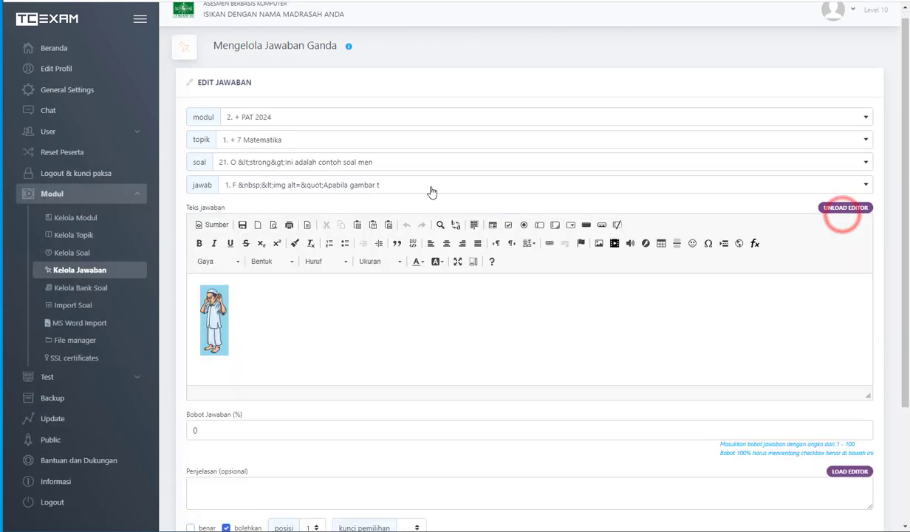
# Switch to answer option 2 of question 21 and display its Teks jawaban in the visual editor
pyautogui.click(430, 186)
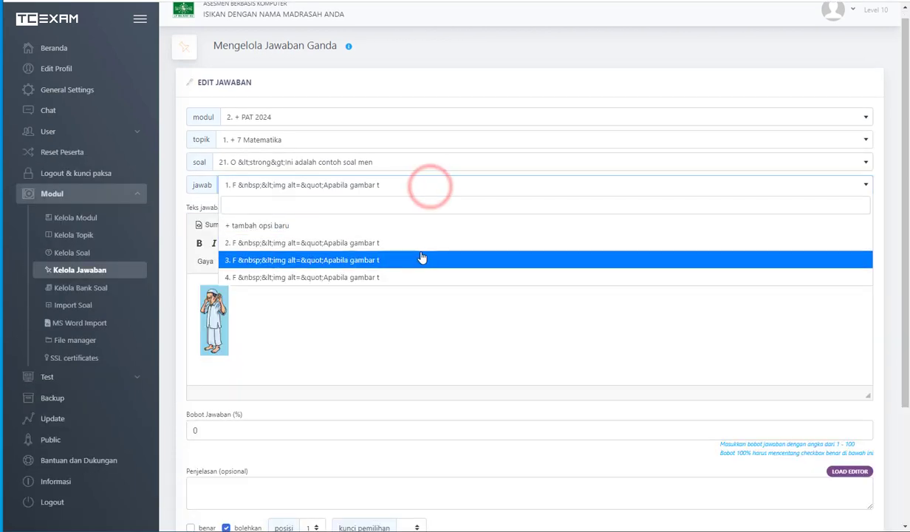
pyautogui.click(422, 243)
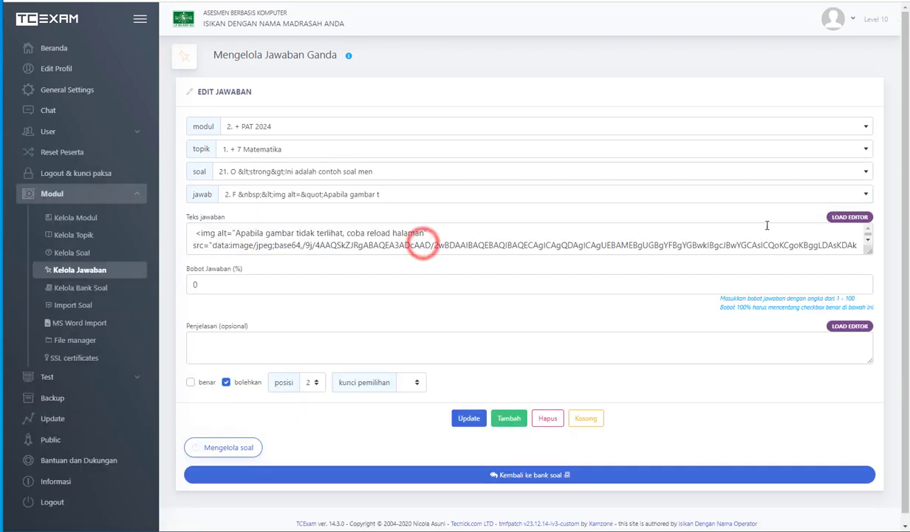
pyautogui.click(850, 216)
pyautogui.scroll(-3, 299, 318)
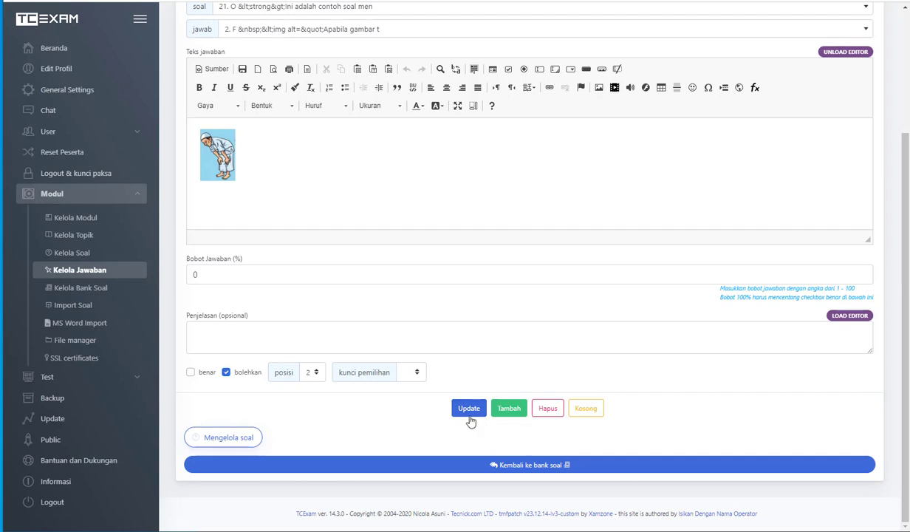
# Return to the question bank and open question 13, the zakat mal table question, for editing
pyautogui.click(520, 464)
pyautogui.scroll(10, 480, 443)
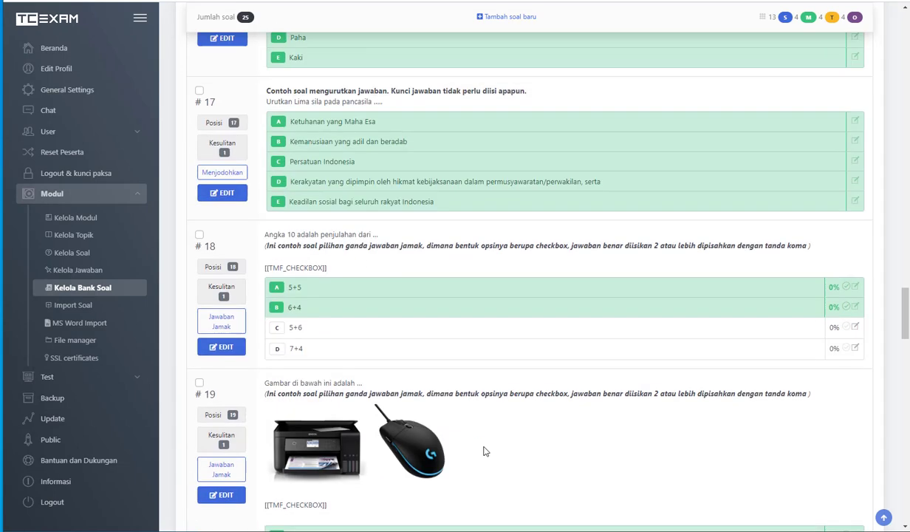
pyautogui.scroll(10, 483, 450)
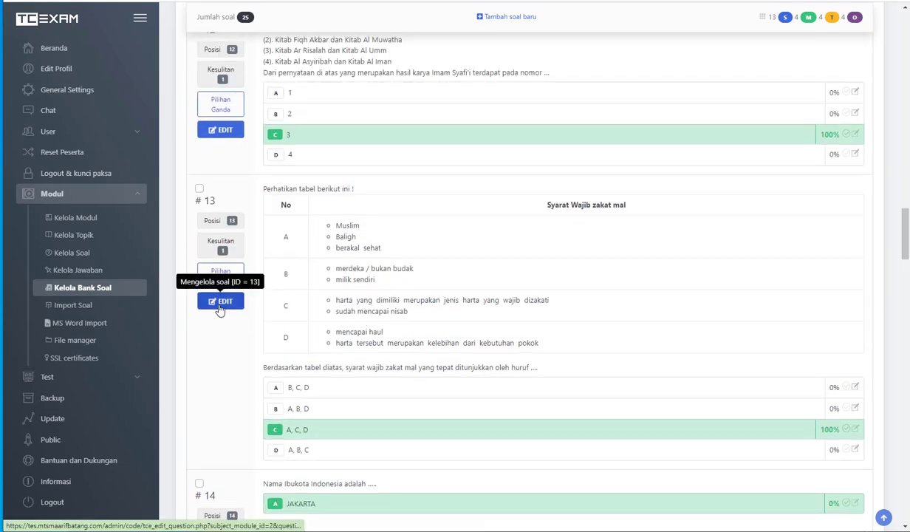
pyautogui.click(219, 306)
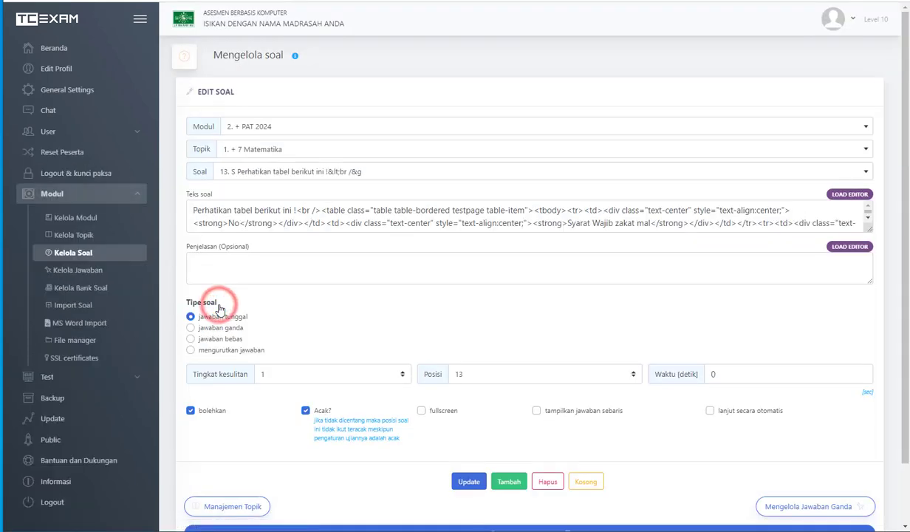
# Load question 13's Teks soal in the visual editor and examine the full table and the question settings
pyautogui.click(856, 194)
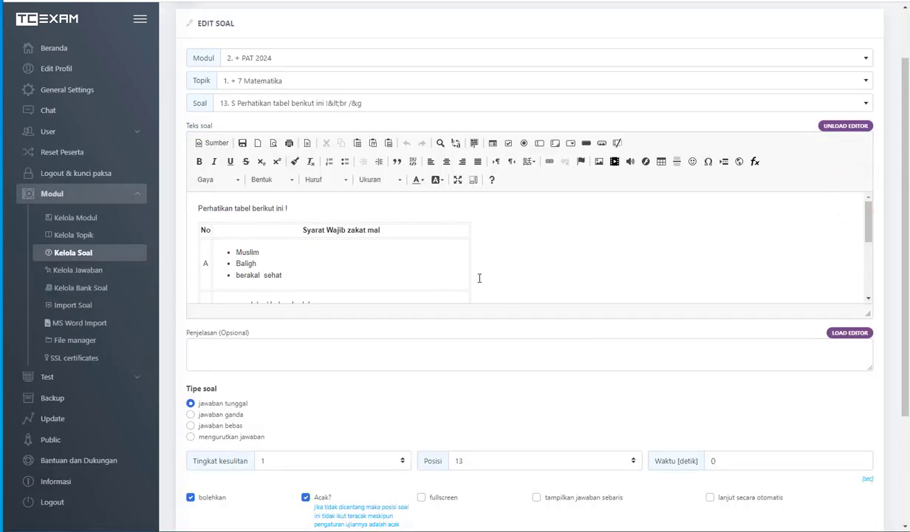
pyautogui.scroll(-5, 479, 277)
pyautogui.scroll(7, 594, 283)
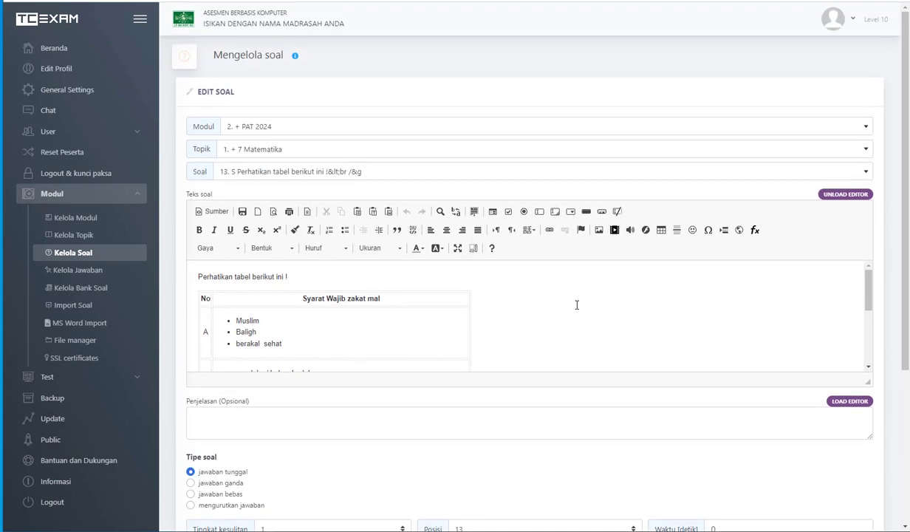
pyautogui.scroll(-5, 582, 349)
pyautogui.scroll(-3, 515, 405)
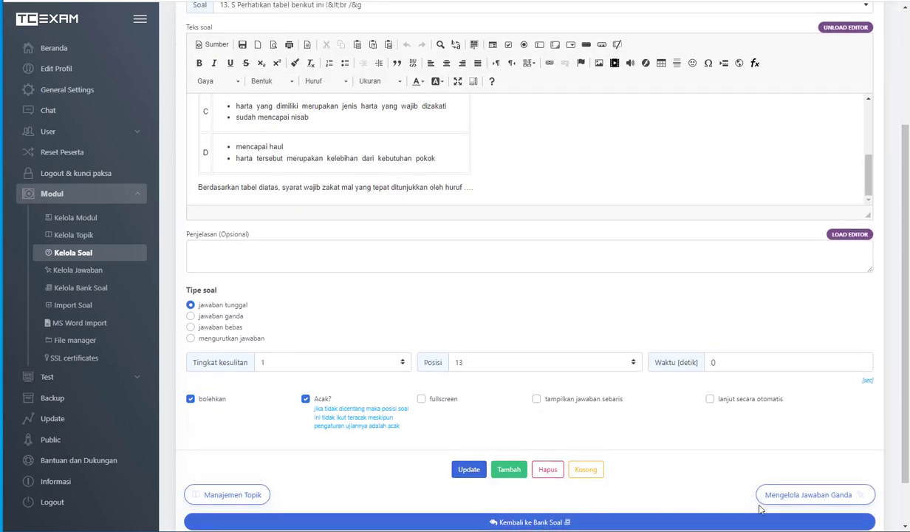
pyautogui.scroll(3, 525, 260)
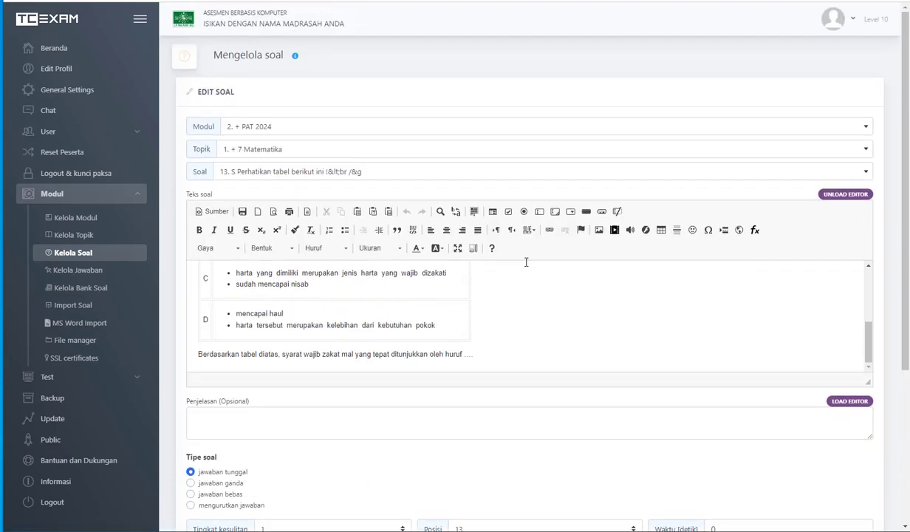
pyautogui.scroll(-4, 525, 260)
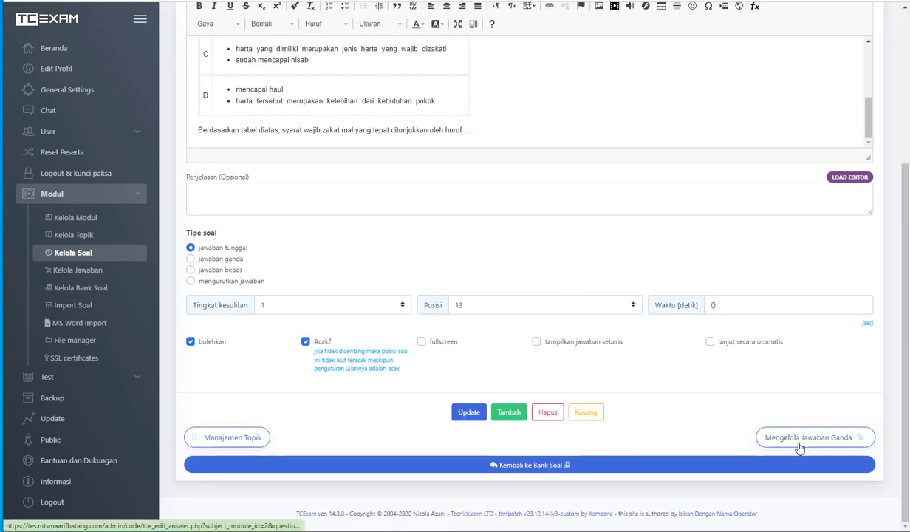
# Open the answer management of question 13 and display answer option 1 in the visual editor
pyautogui.moveTo(731, 434); pyautogui.dragTo(768, 446)
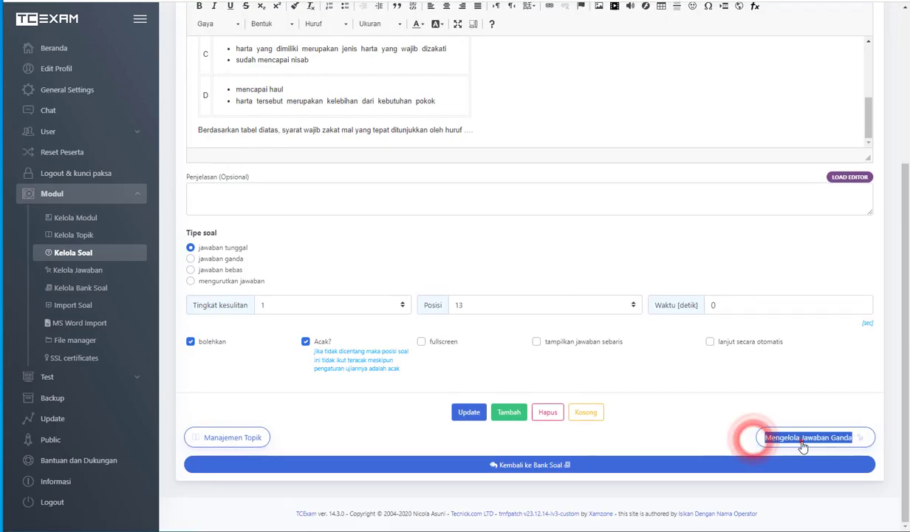
pyautogui.click(768, 443)
pyautogui.click(322, 195)
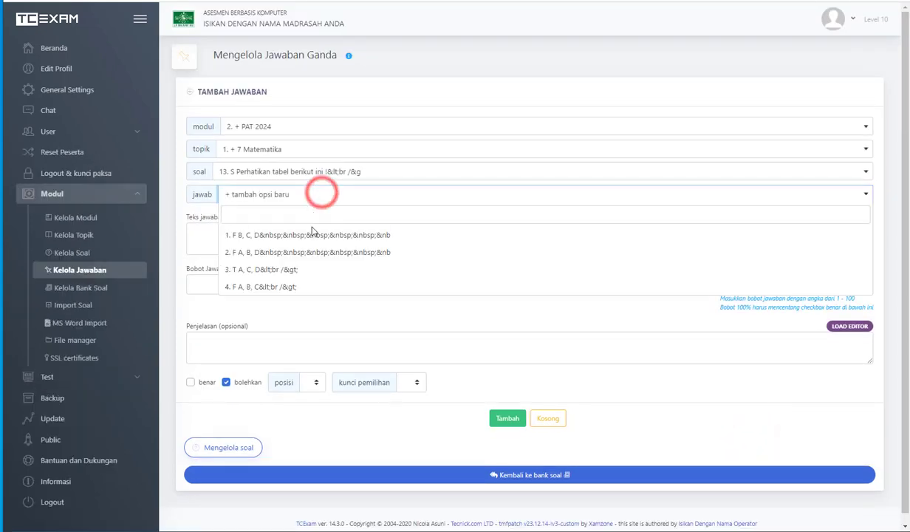
pyautogui.click(322, 235)
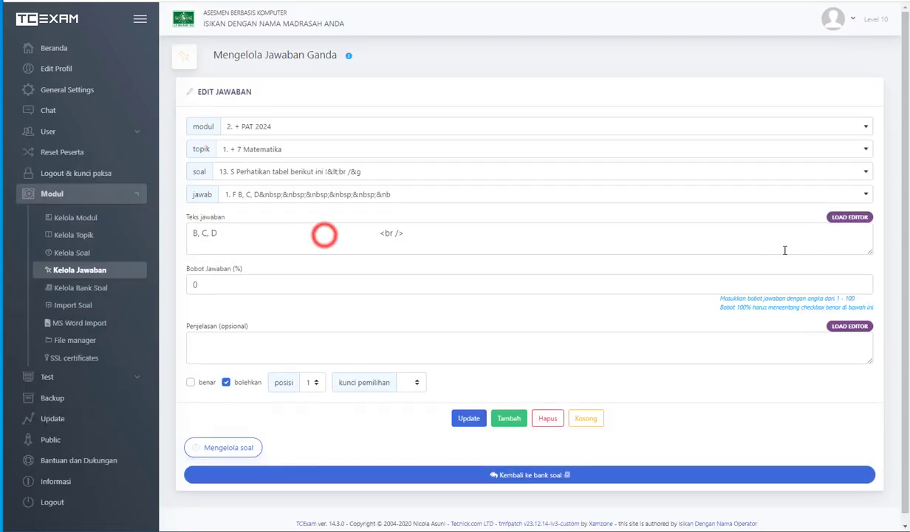
pyautogui.click(844, 219)
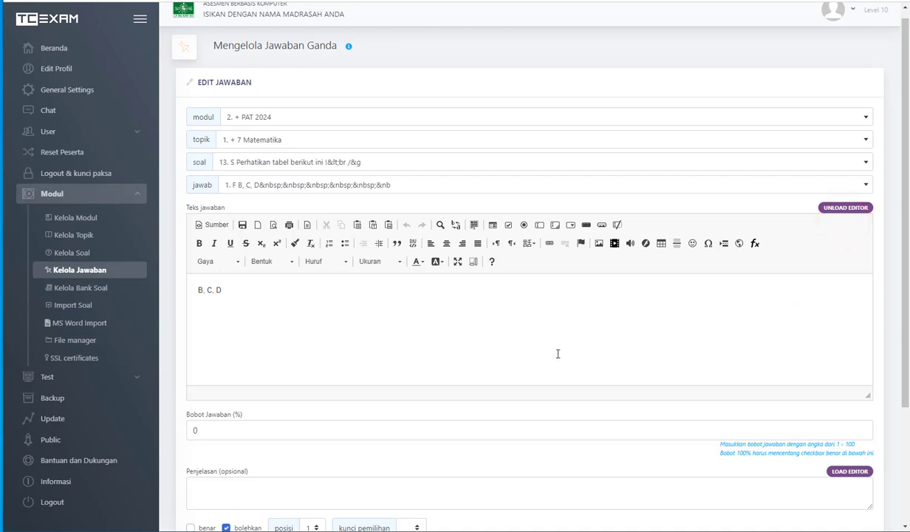
# Return to the question bank and remove the answer key from option C of question 13
pyautogui.scroll(-3, 436, 382)
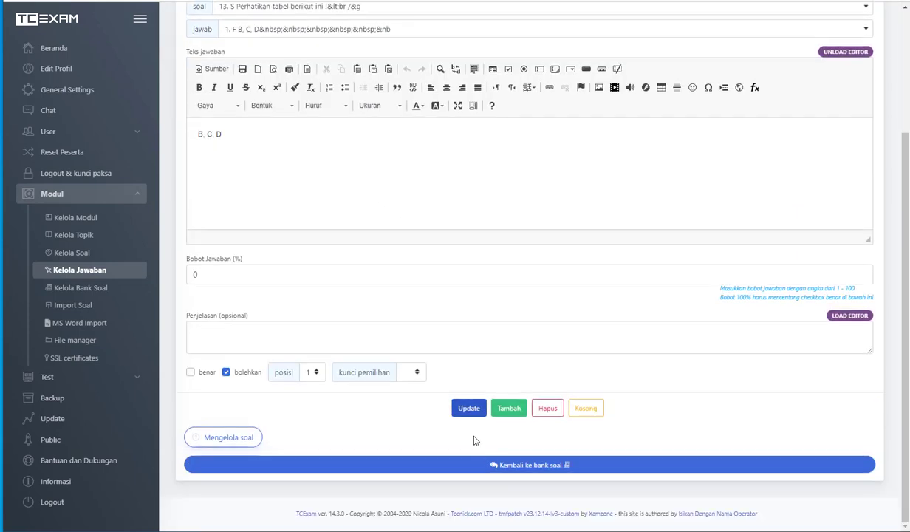
pyautogui.click(478, 459)
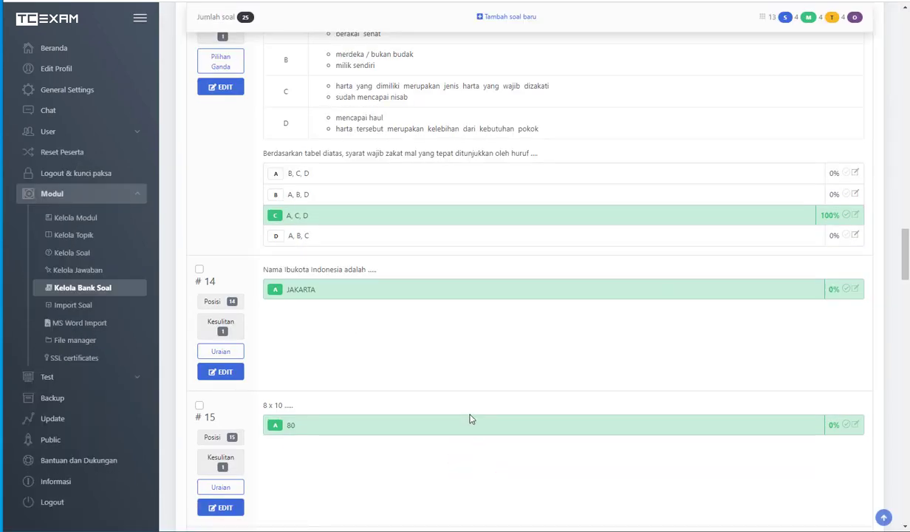
pyautogui.scroll(2, 465, 401)
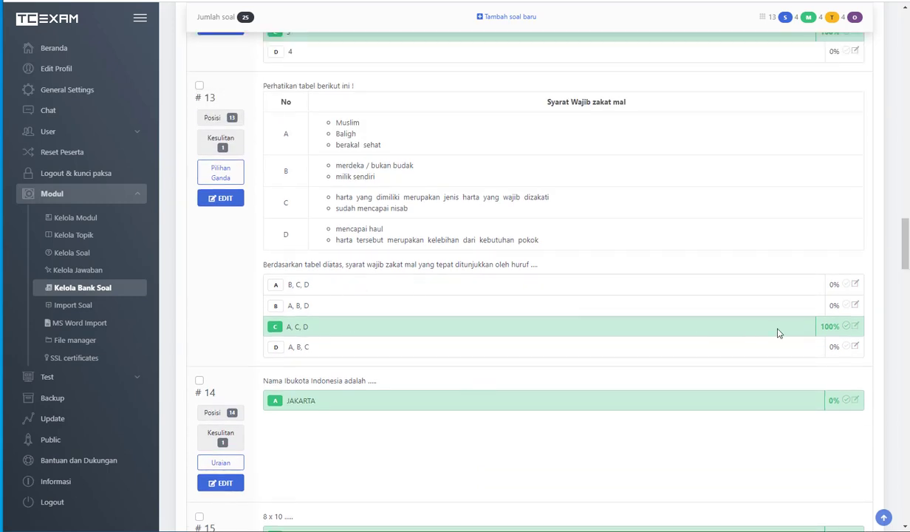
pyautogui.click(846, 326)
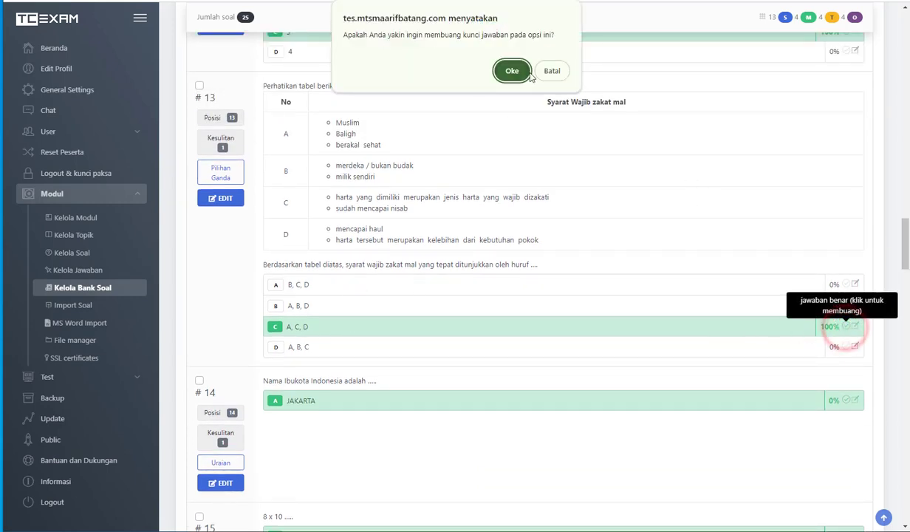
pyautogui.click(511, 71)
pyautogui.click(543, 60)
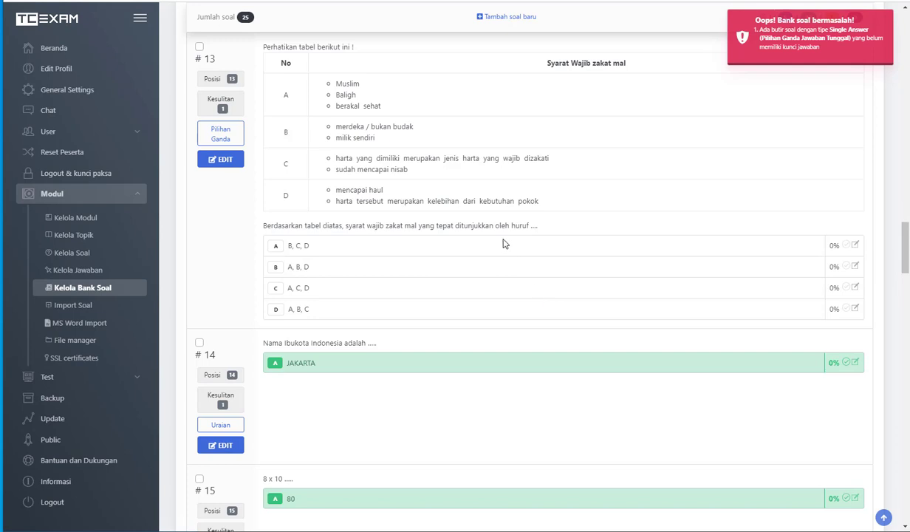
# Mark option C "A, C, D" of question 13 as the answer key
pyautogui.click(846, 290)
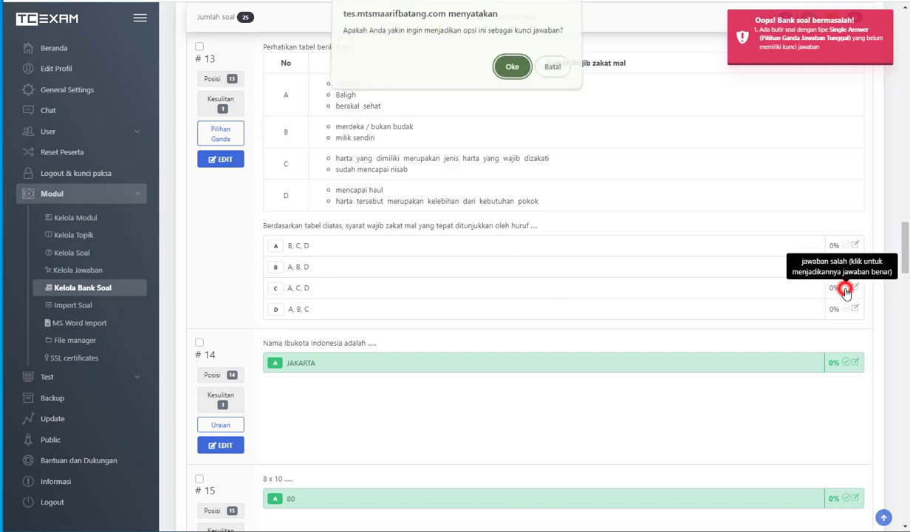
pyautogui.click(508, 68)
pyautogui.click(551, 60)
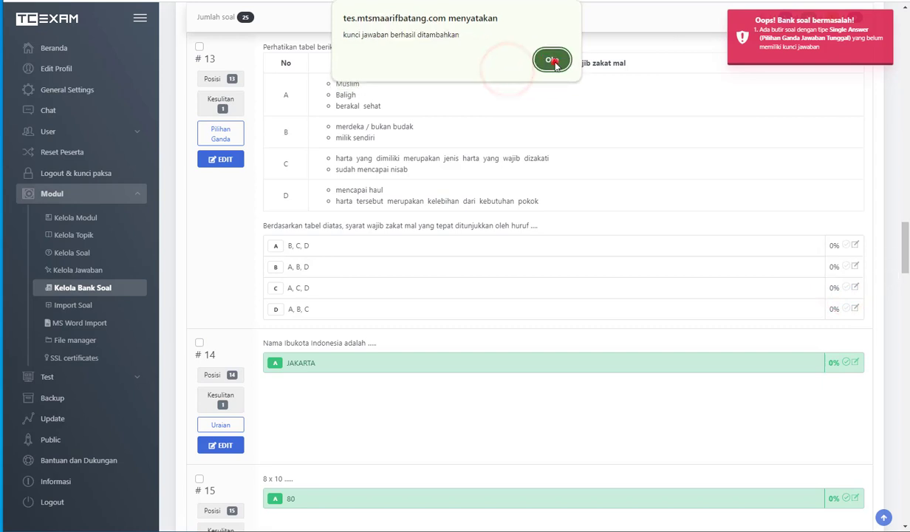